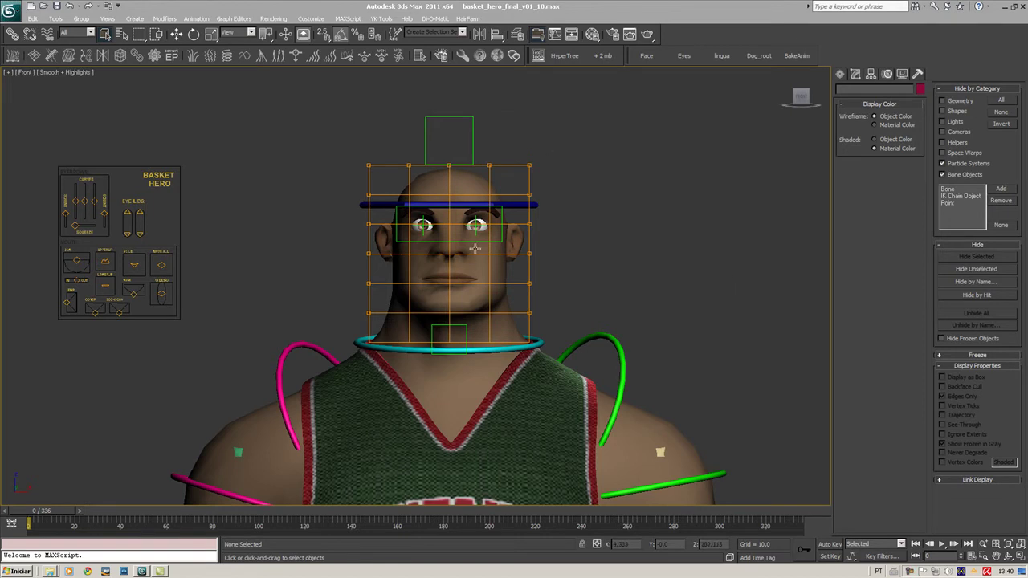
Select the BASKET HERO facial control panel by its title and move it sideways closer to the character's head.
alt+middle_drag(482, 277, 494, 278)
middle_drag(631, 299, 540, 287)
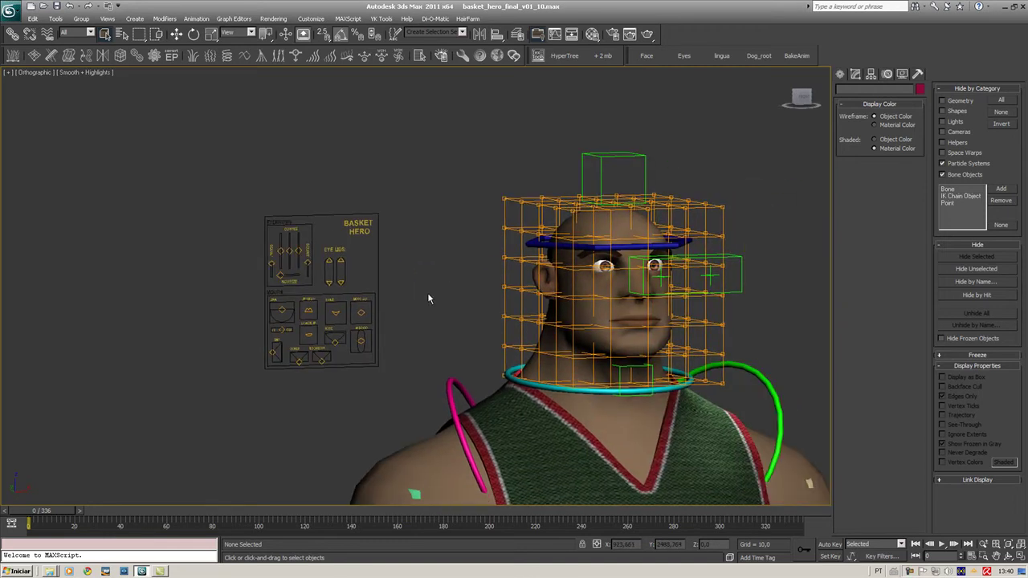
click(360, 231)
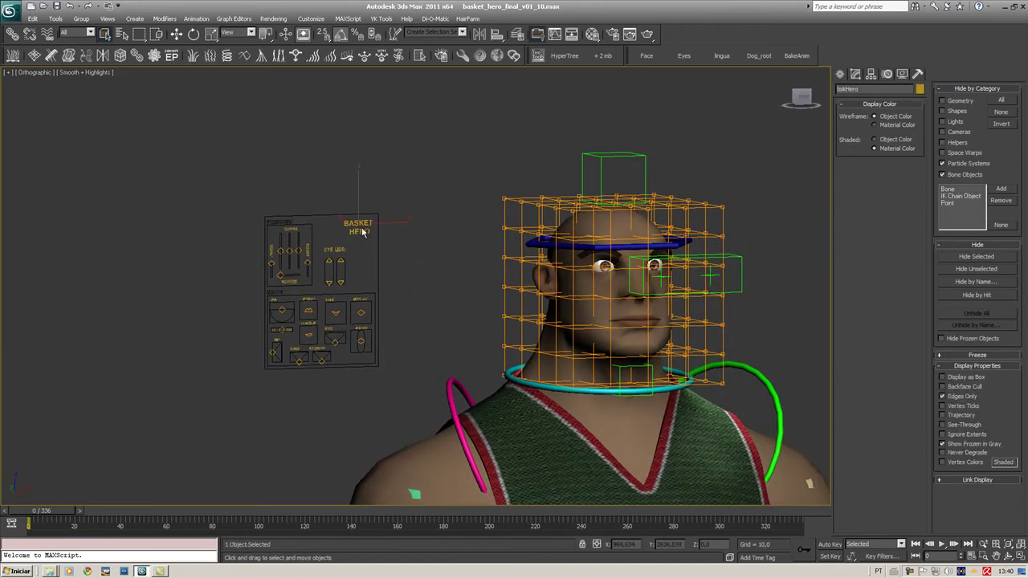
key(w)
drag(387, 210, 471, 201)
click(508, 176)
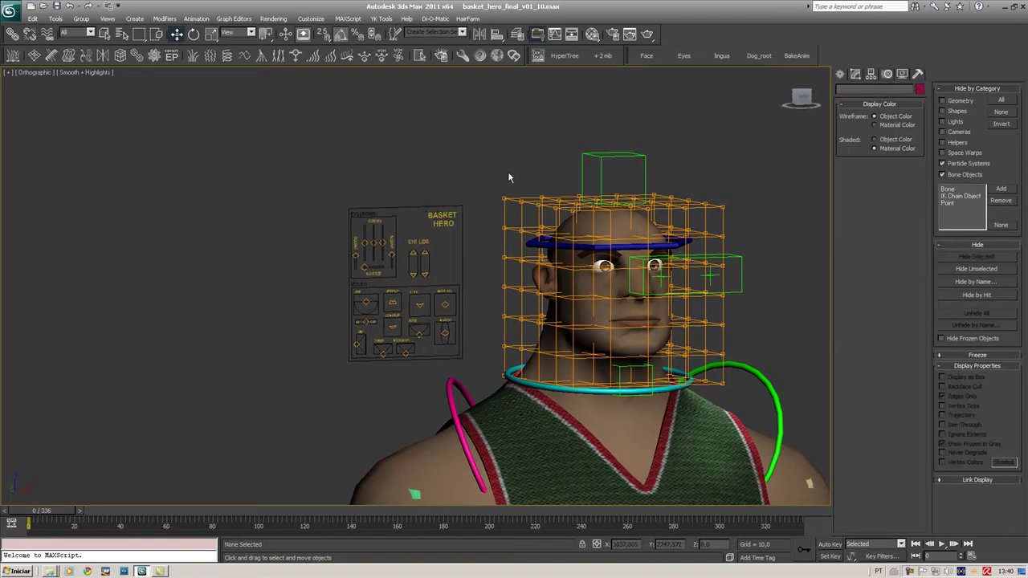
Switch the viewport to the Front view and hide the Space Warps category to remove the lattice around the head.
key(f)
key(z)
scroll(454, 167, down, 3)
middle_drag(454, 167, 472, 275)
scroll(434, 289, up, 4)
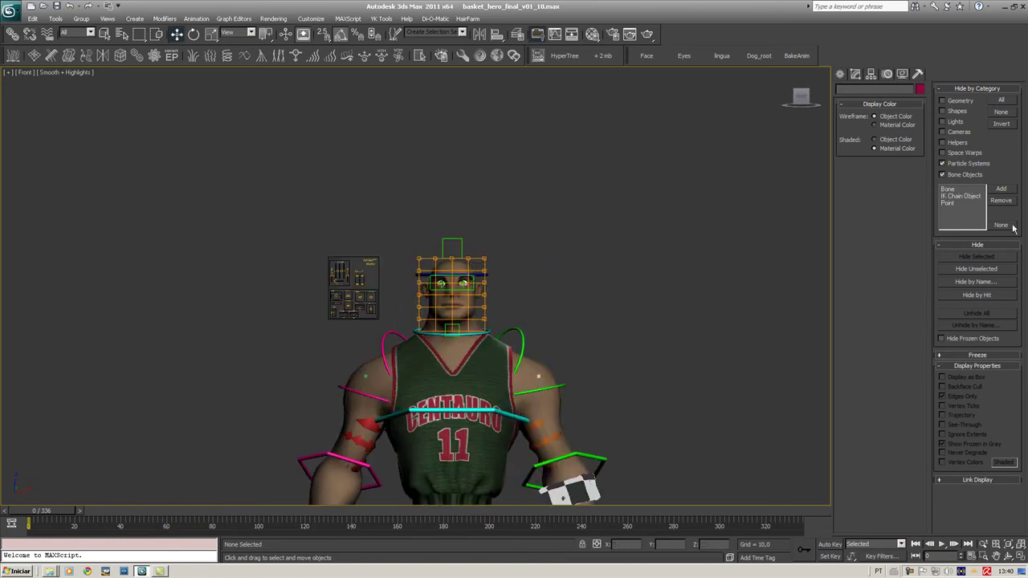
click(963, 155)
middle_drag(385, 376, 322, 327)
scroll(426, 377, up, 4)
scroll(426, 377, up, 5)
scroll(322, 328, down, 2)
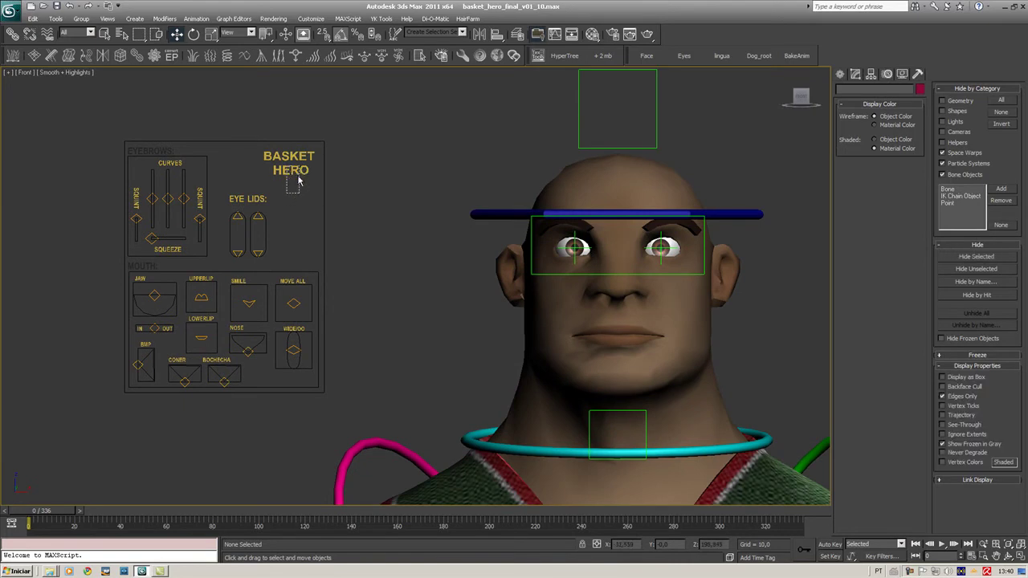
Move the BASKET HERO facial control panel along X, further towards the head.
click(299, 175)
drag(308, 145, 379, 144)
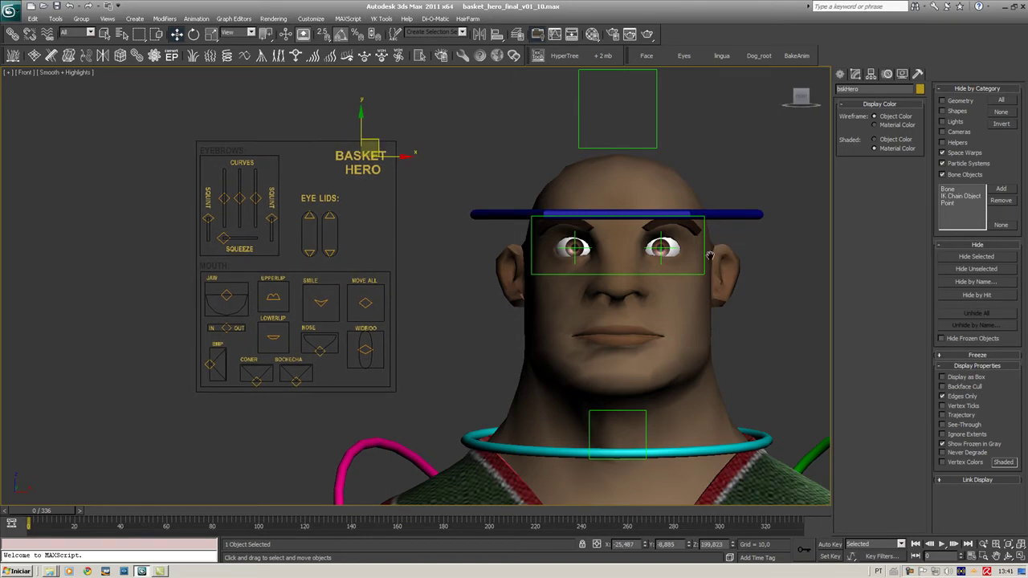
middle_drag(714, 255, 694, 256)
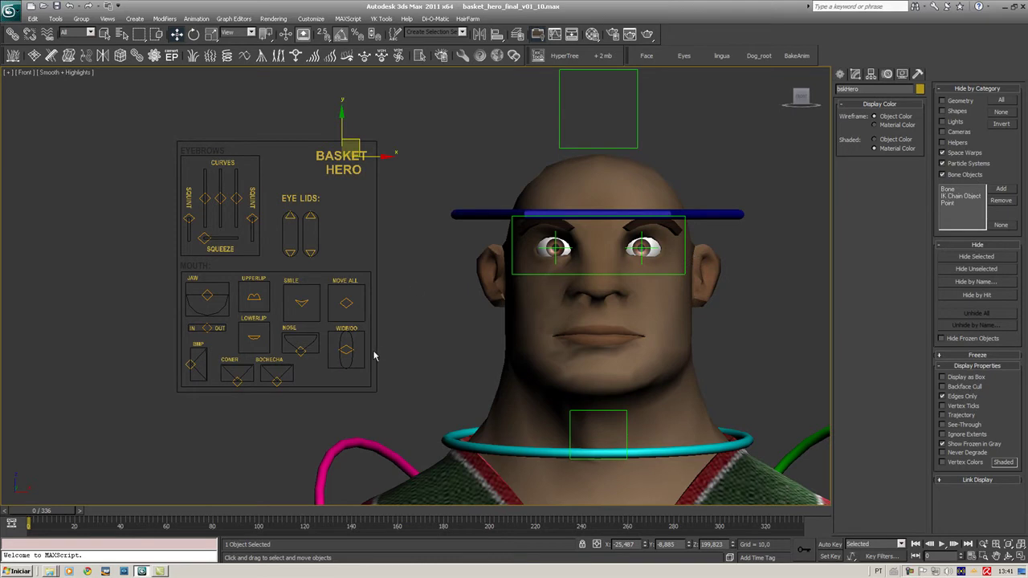
Check the WIDE/OO mouth control and examine the channel list of the head mesh's Morpher modifier.
click(346, 347)
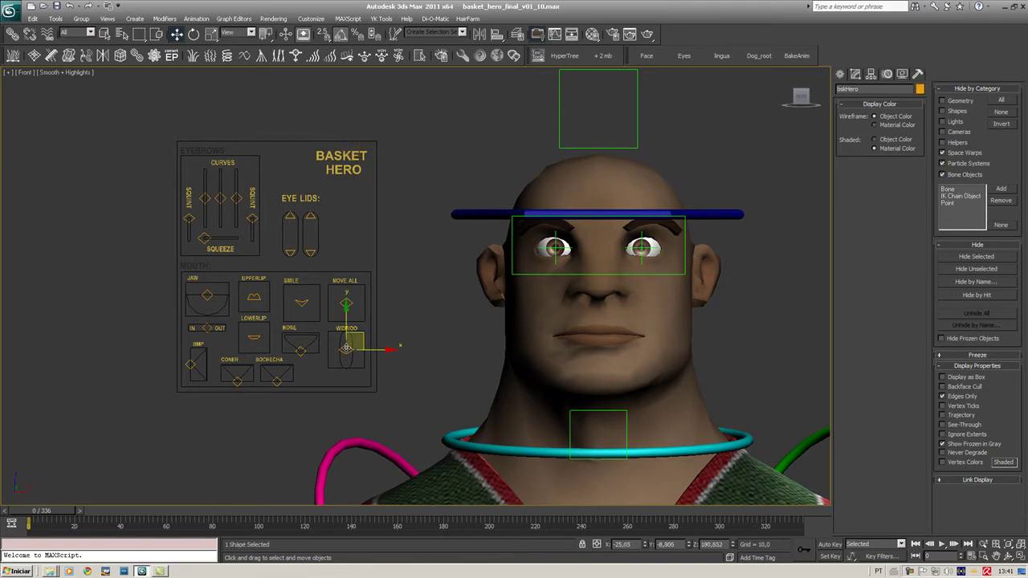
drag(346, 325, 347, 323)
click(649, 335)
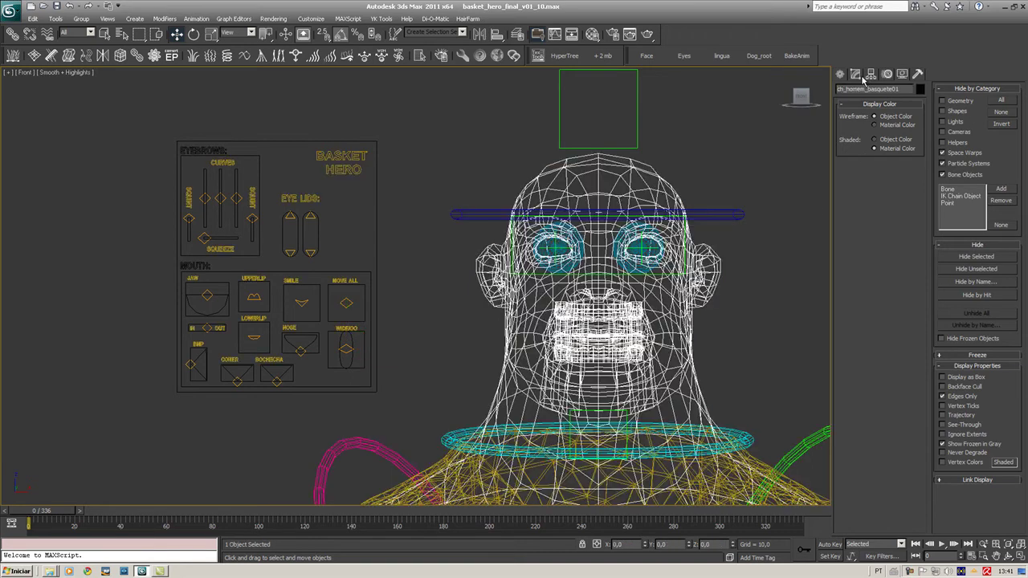
click(855, 74)
click(870, 143)
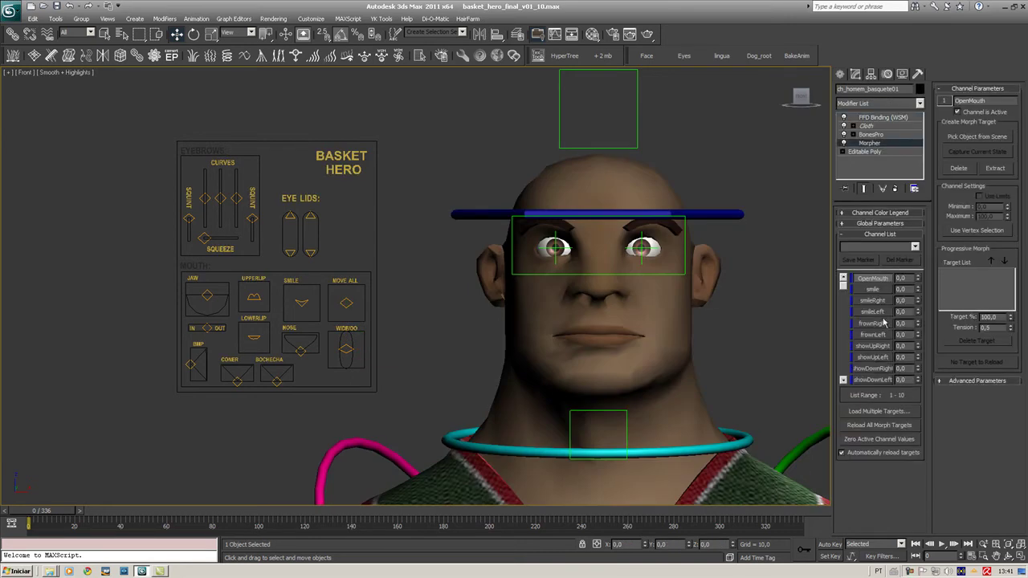
click(842, 380)
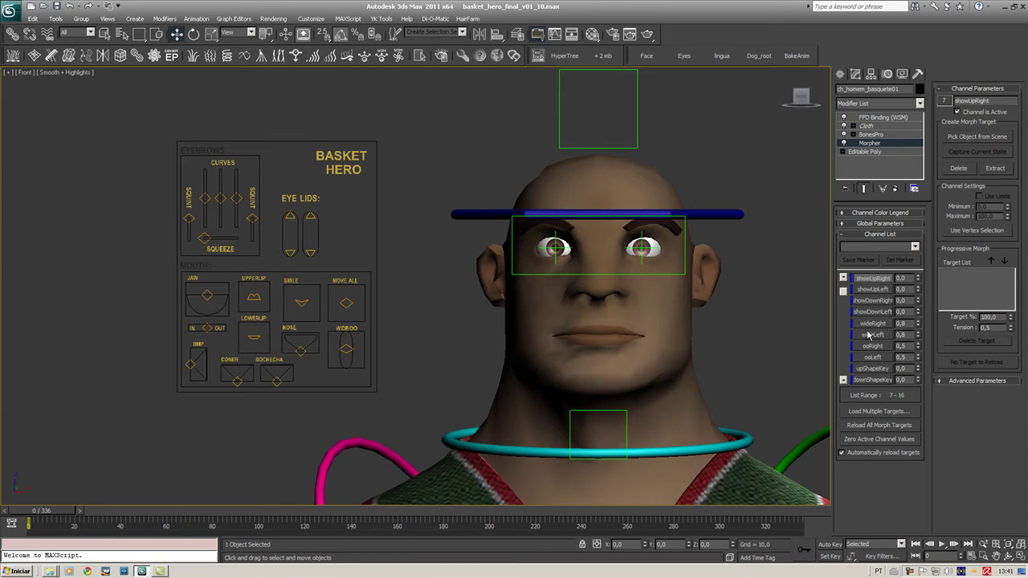
click(844, 291)
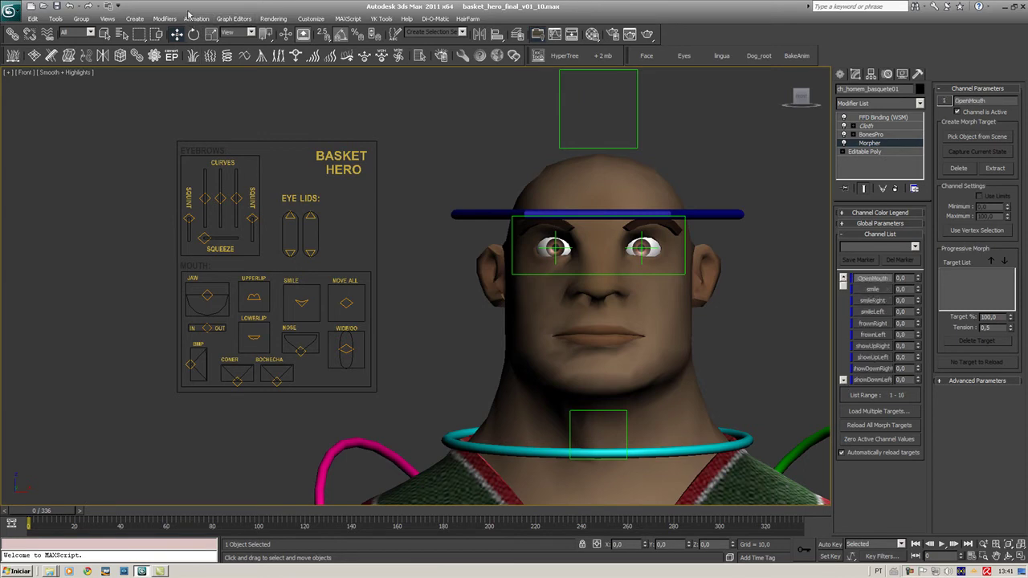
Test the UPPERLIP control by raising it, lowering it and returning it to its neutral position.
middle_drag(332, 170, 313, 168)
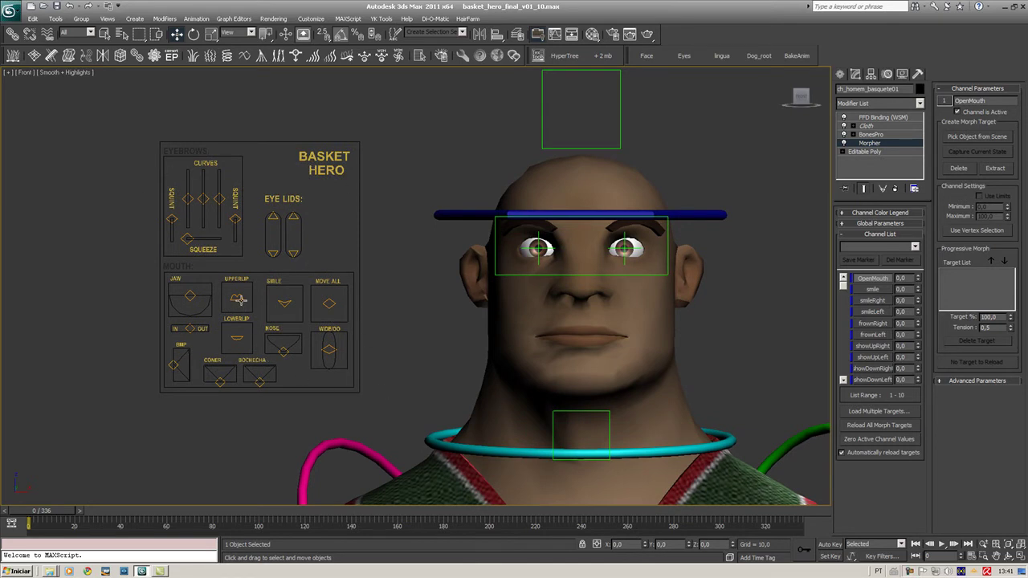
click(239, 299)
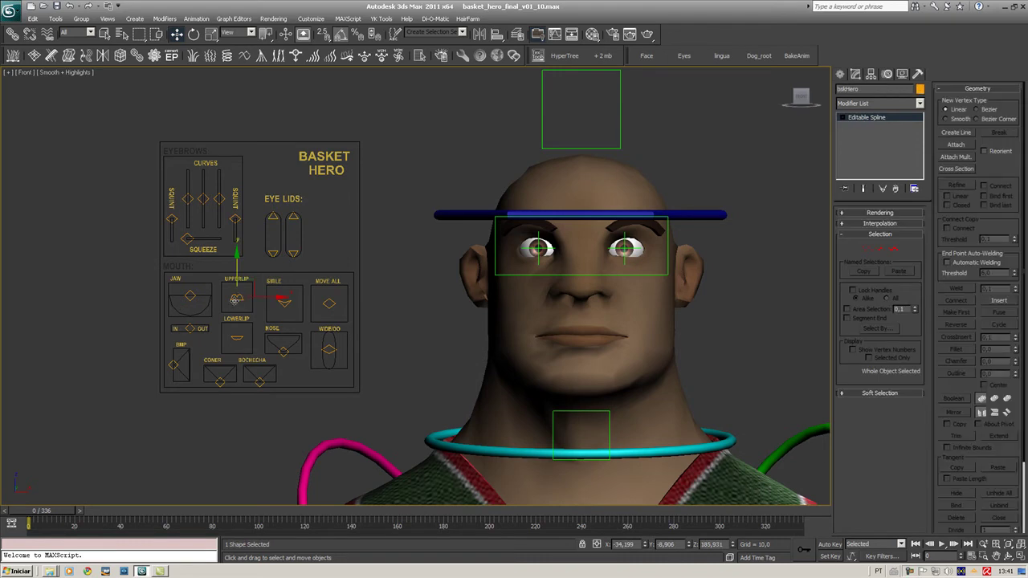
drag(234, 284, 239, 255)
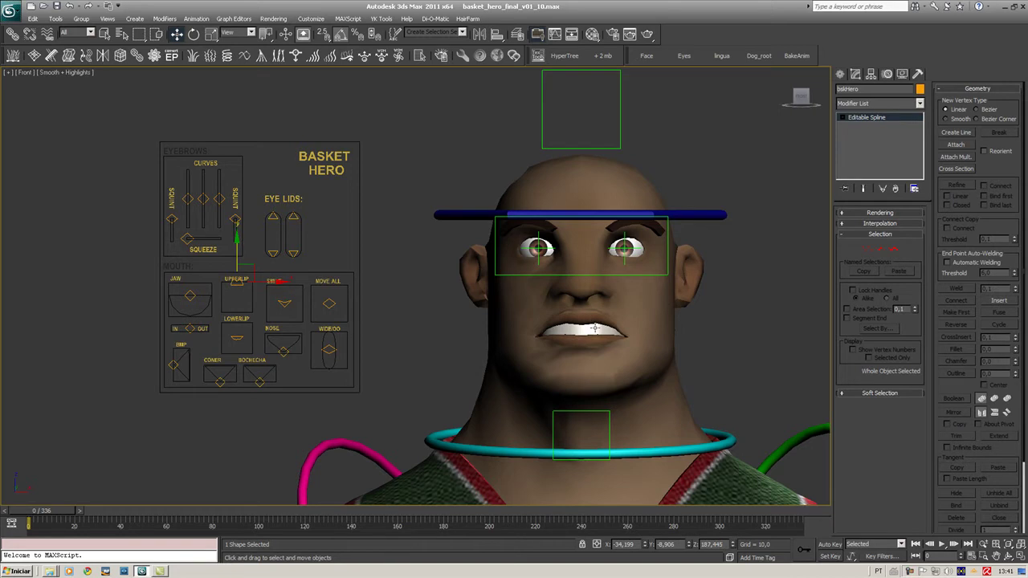
drag(238, 254, 252, 302)
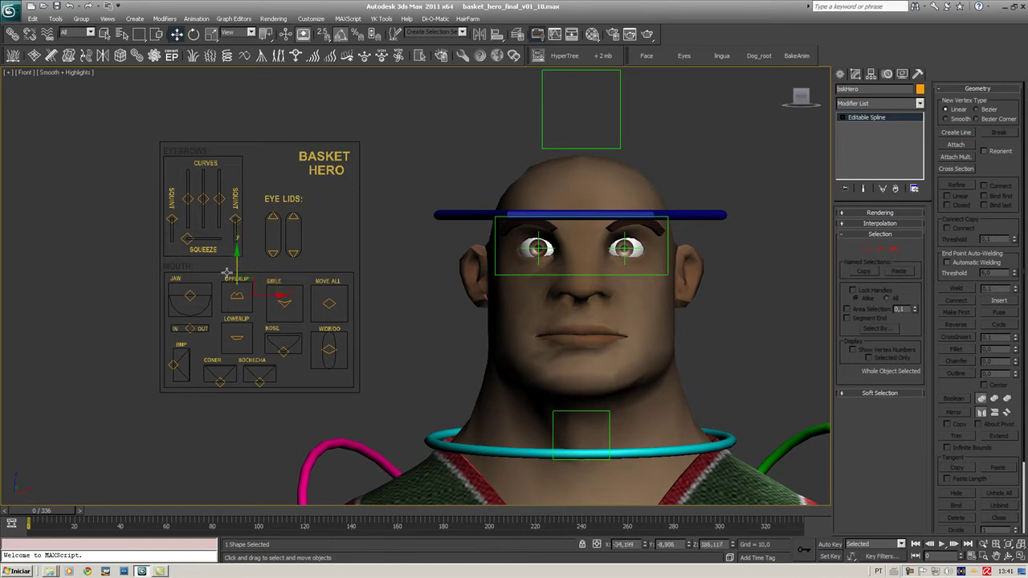
drag(236, 267, 236, 283)
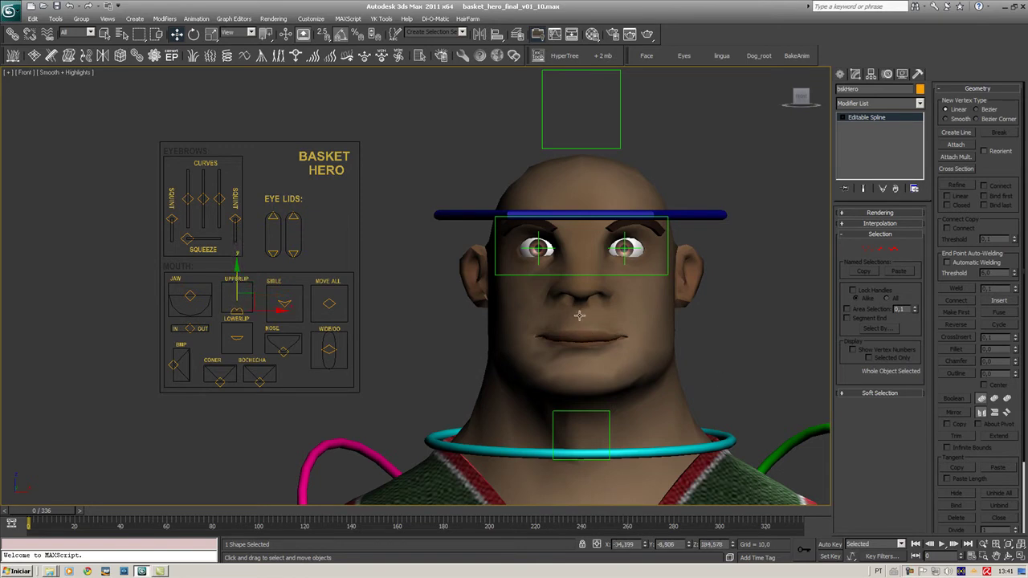
drag(238, 286, 238, 274)
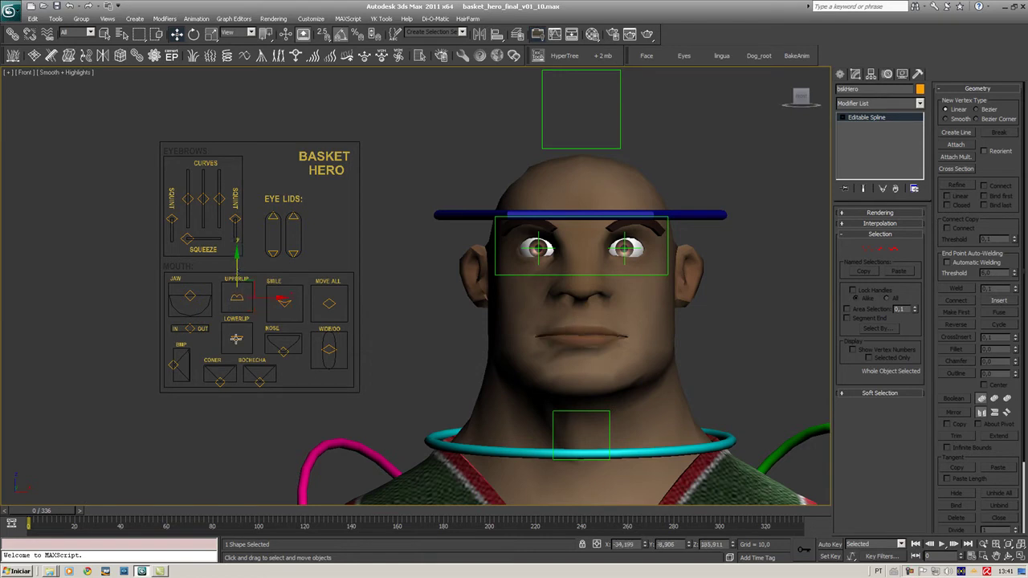
Pull the LOWERLIP control down and raise the UPPERLIP control to bare the character's teeth.
click(236, 340)
mouse_move(236, 340)
mouse_down()
mouse_move(237, 351)
mouse_move(238, 329)
mouse_move(238, 353)
mouse_move(254, 338)
mouse_move(251, 326)
mouse_up()
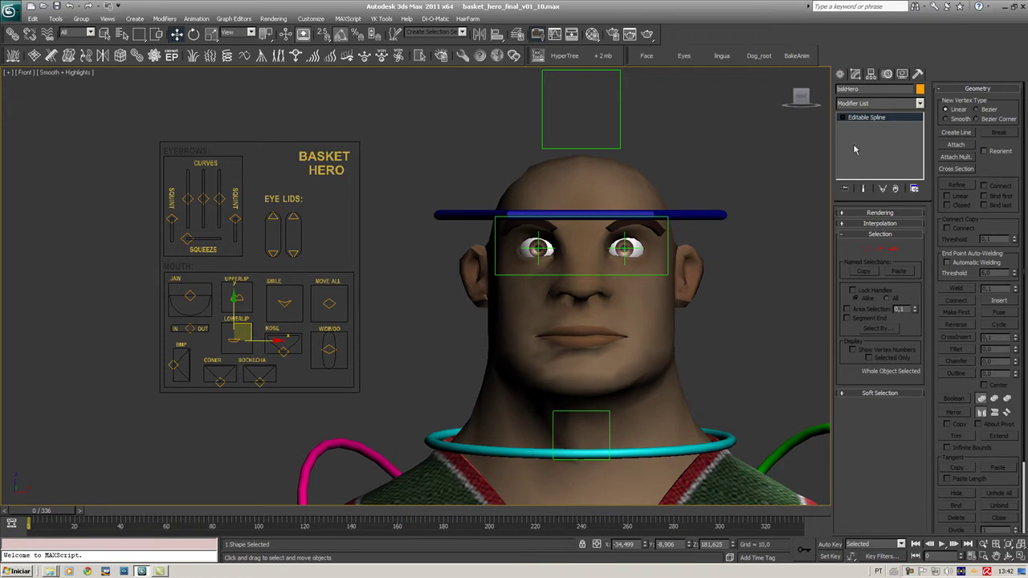
drag(252, 321, 251, 338)
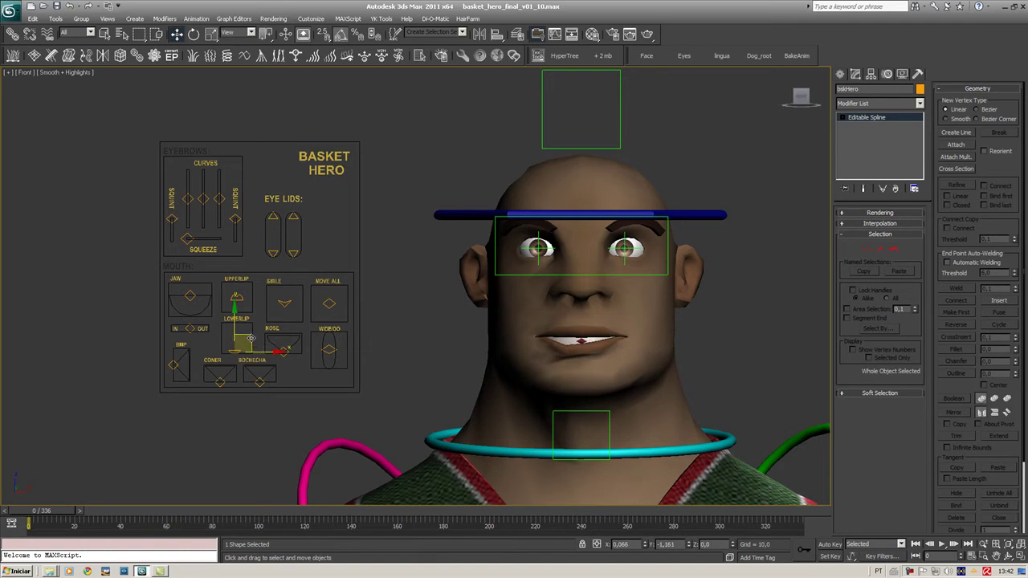
click(239, 295)
drag(249, 282, 249, 273)
Lower the JAW control to open the mouth wide and nudge the BMP control slightly upwards.
click(191, 293)
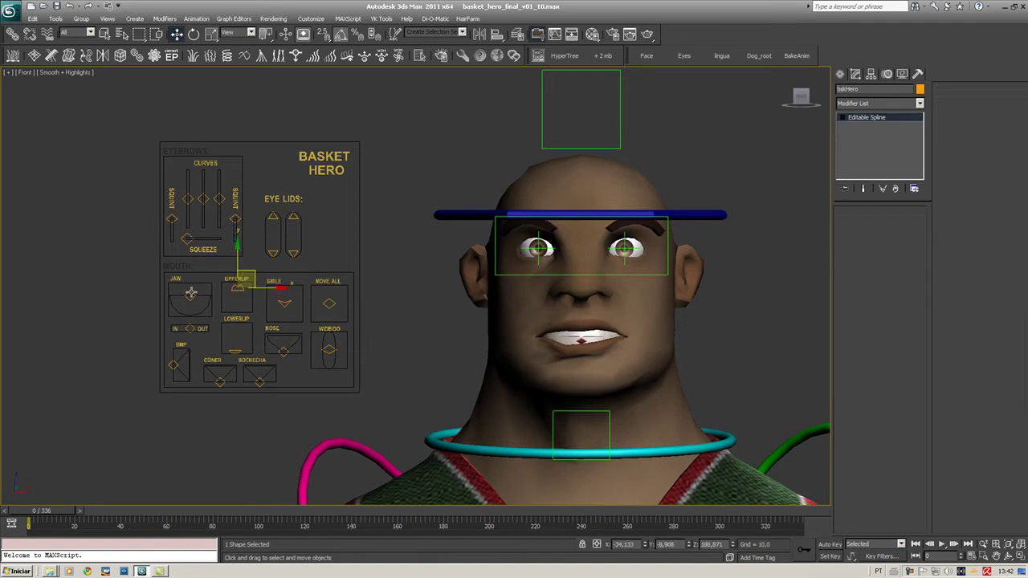
drag(191, 293, 193, 324)
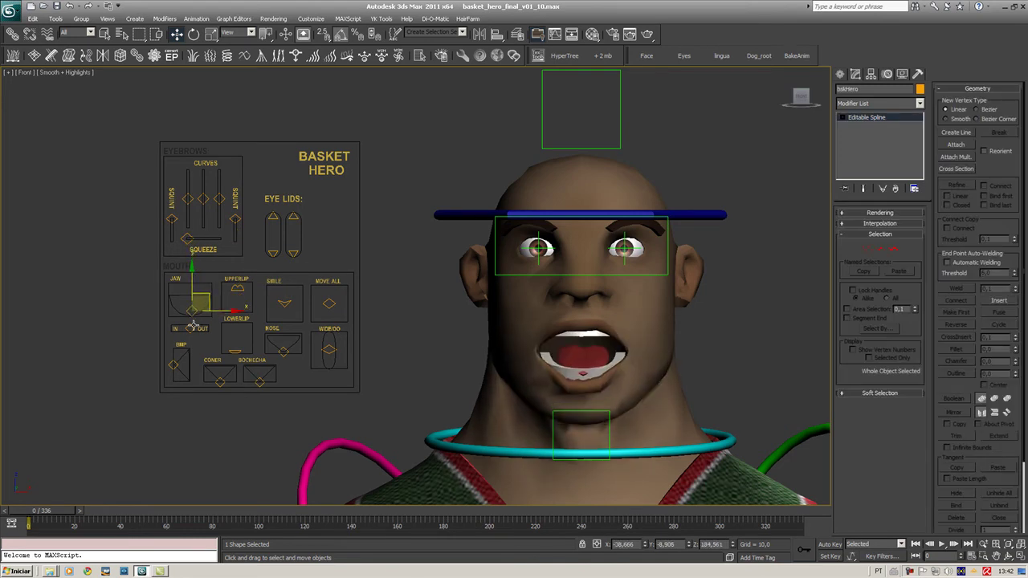
click(171, 365)
mouse_move(189, 355)
mouse_down()
mouse_move(202, 352)
mouse_move(184, 353)
mouse_up()
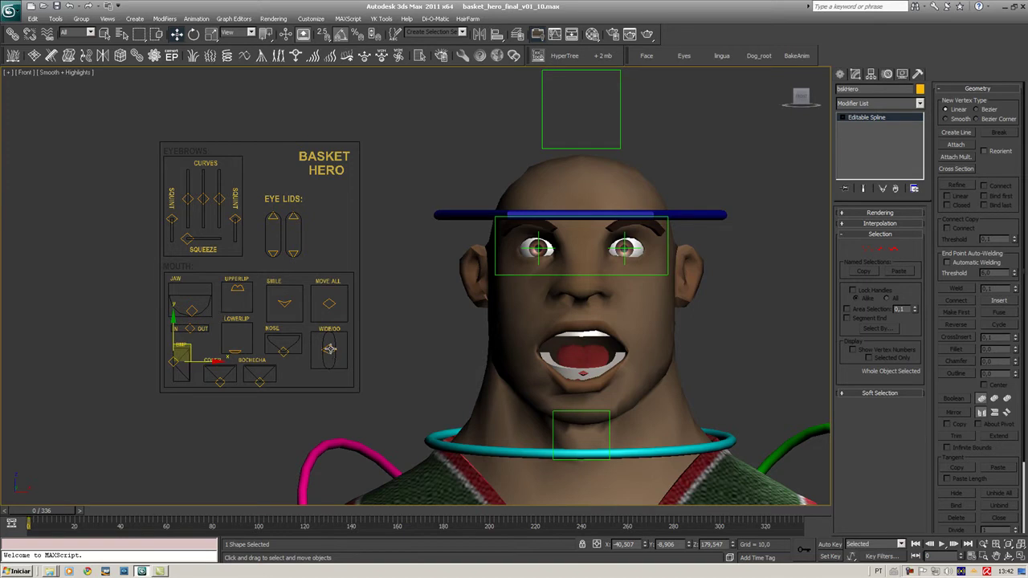
Test the WIDE/OO control at its upper and lower extremes, then raise the JAW control to nearly close the mouth.
click(329, 348)
drag(329, 348, 330, 331)
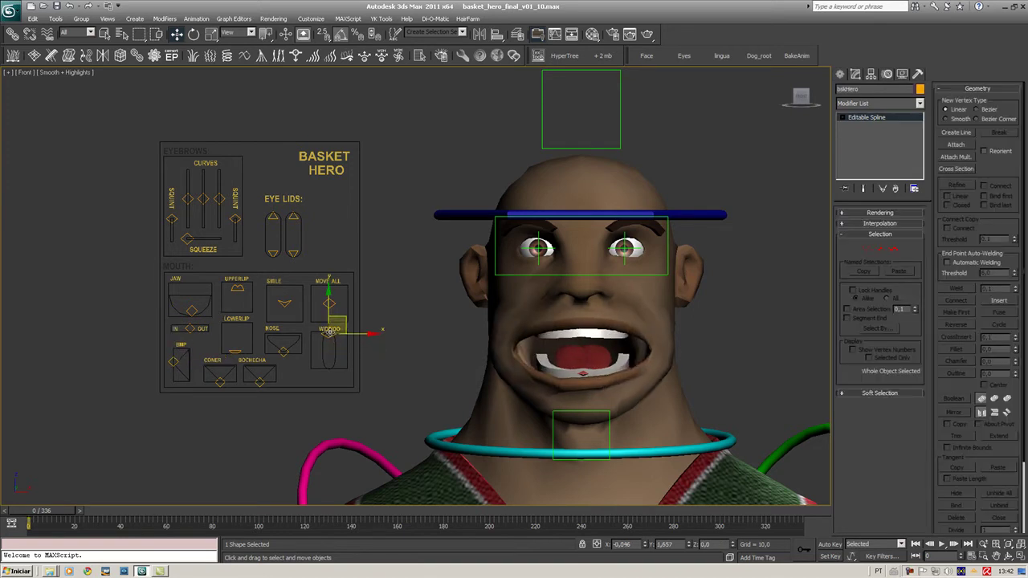
drag(330, 338, 330, 370)
click(192, 310)
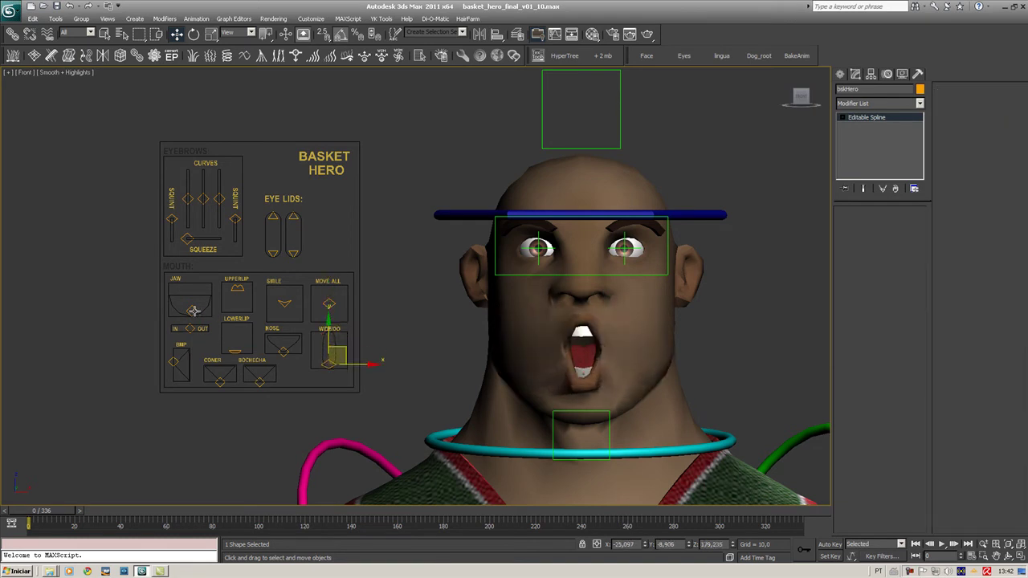
drag(192, 310, 192, 299)
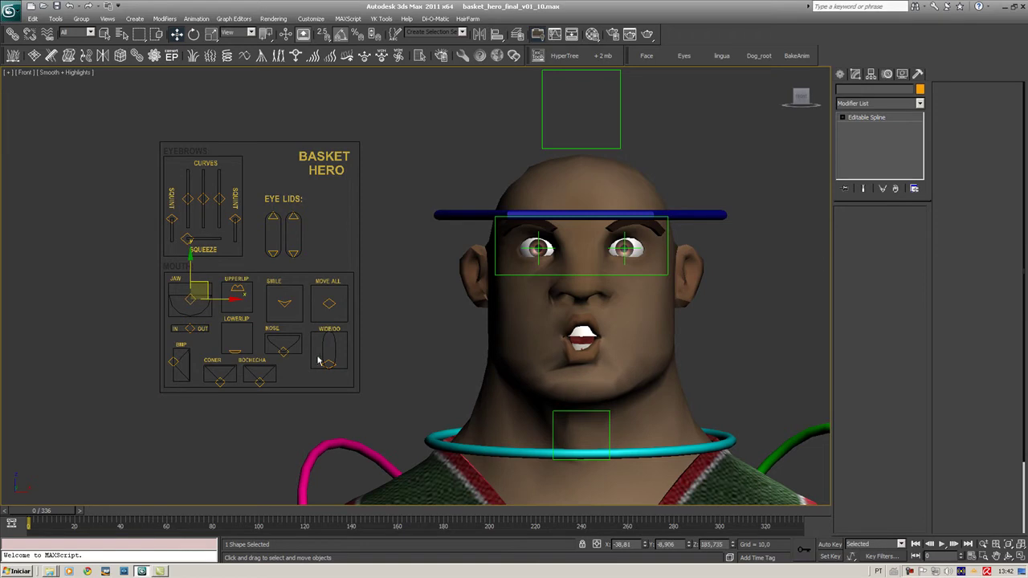
Push the WIDE/OO control further down to purse the lips and shift the whole mouth slightly with the MOVE ALL control.
mouse_move(325, 361)
mouse_down()
mouse_move(328, 341)
mouse_move(328, 368)
mouse_up()
click(330, 305)
mouse_move(345, 292)
mouse_down()
mouse_move(352, 303)
mouse_move(330, 299)
mouse_move(340, 298)
mouse_move(331, 288)
mouse_move(353, 289)
mouse_move(343, 295)
mouse_move(355, 284)
mouse_move(342, 300)
mouse_up()
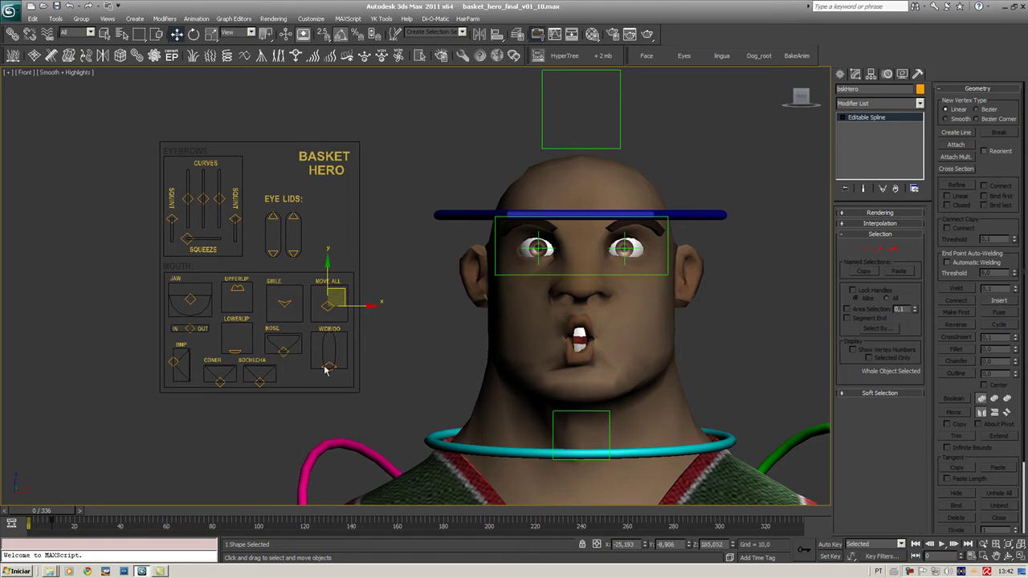
Return the WIDE/OO, LOWERLIP and UPPERLIP controls to about their neutral positions.
drag(328, 365, 328, 348)
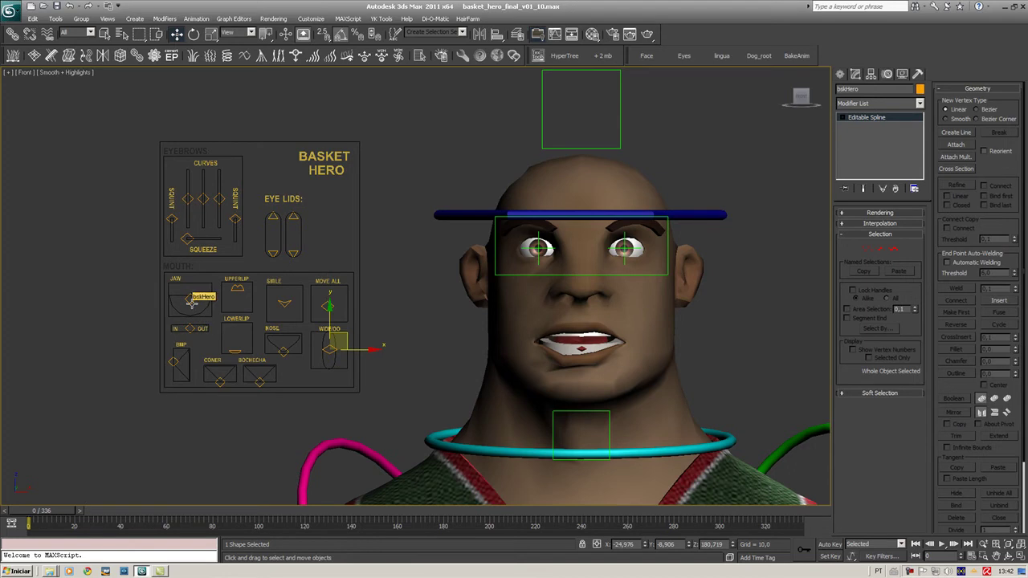
drag(230, 351, 232, 335)
drag(240, 289, 239, 298)
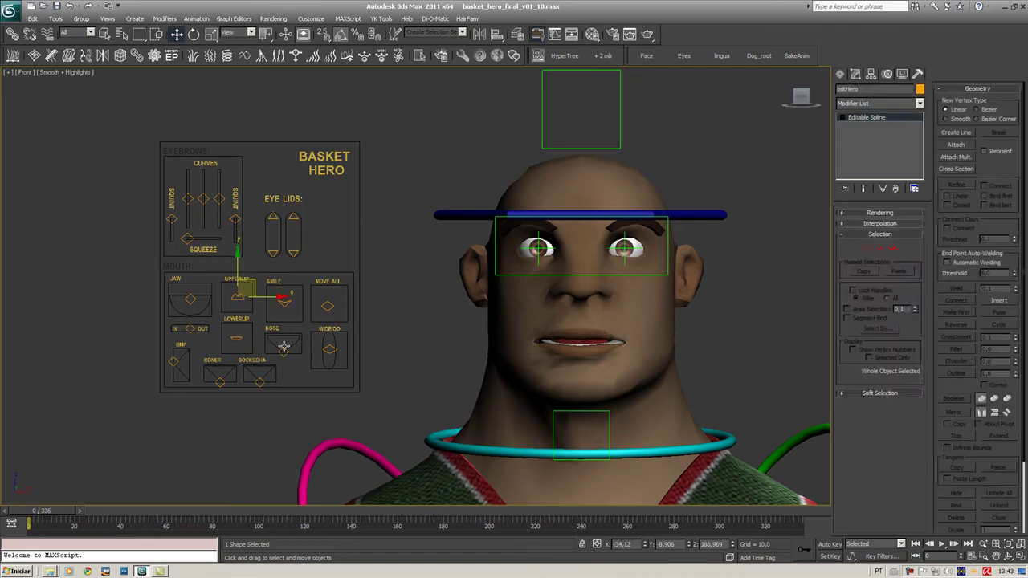
Raise the SMILE control for a lopsided smile and move the box helper at the neck down and sideways to stretch the jaw.
click(286, 305)
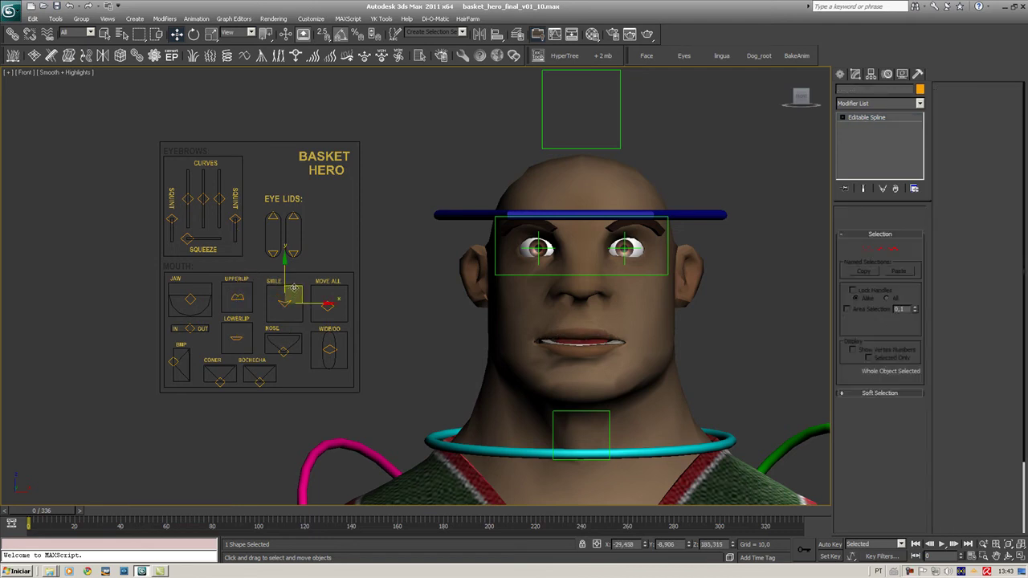
mouse_move(295, 281)
mouse_down()
mouse_move(298, 273)
mouse_move(282, 278)
mouse_move(294, 280)
mouse_up()
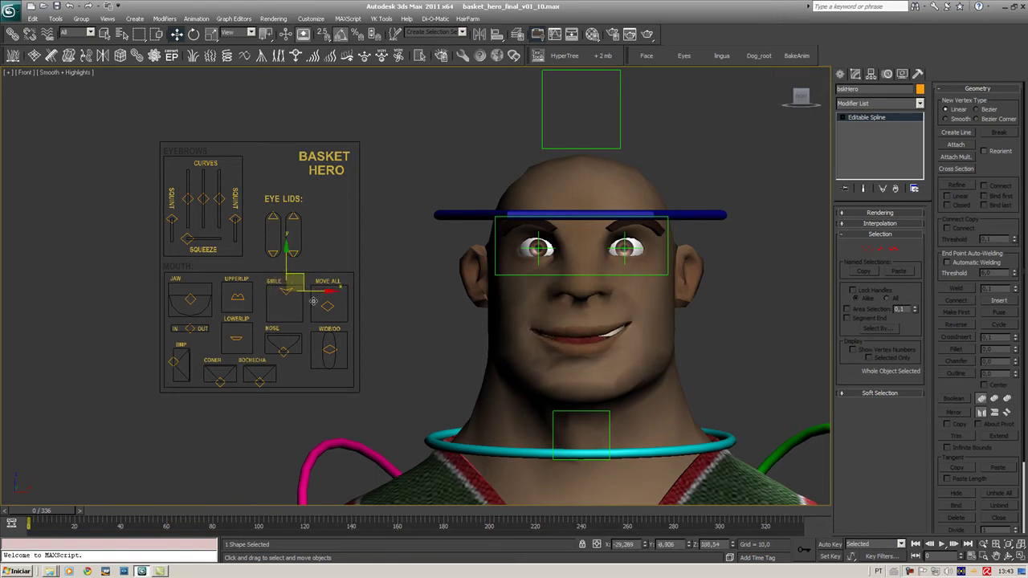
click(554, 435)
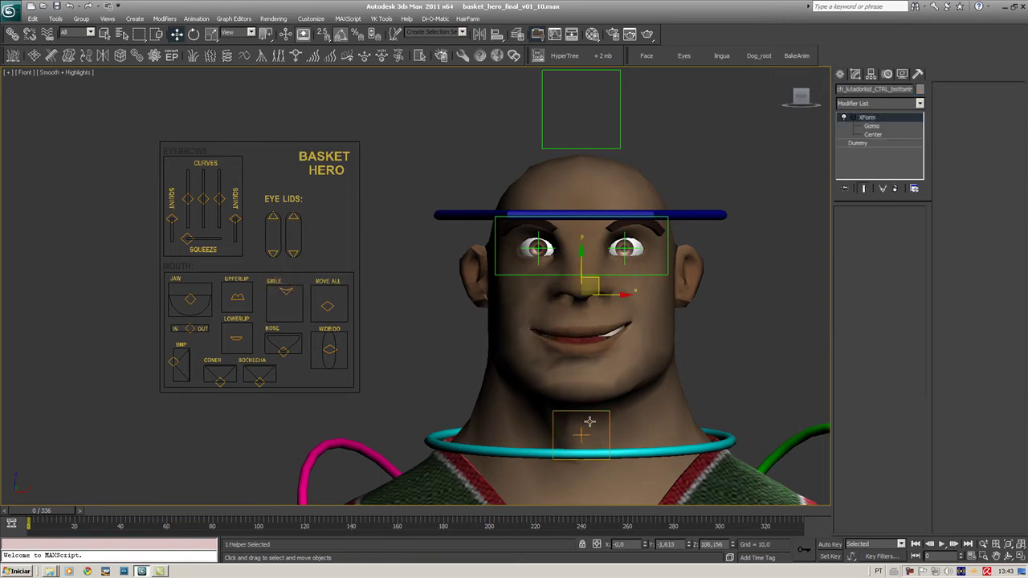
drag(602, 296, 605, 327)
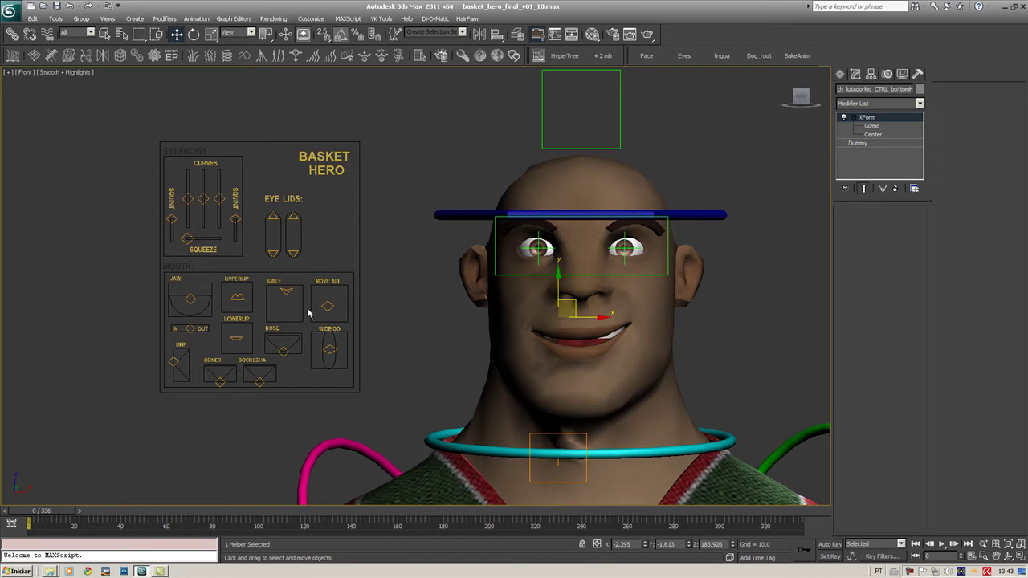
Select the eye control box in front of the eyes and move it slightly to test the gaze direction.
middle_drag(605, 398, 569, 387)
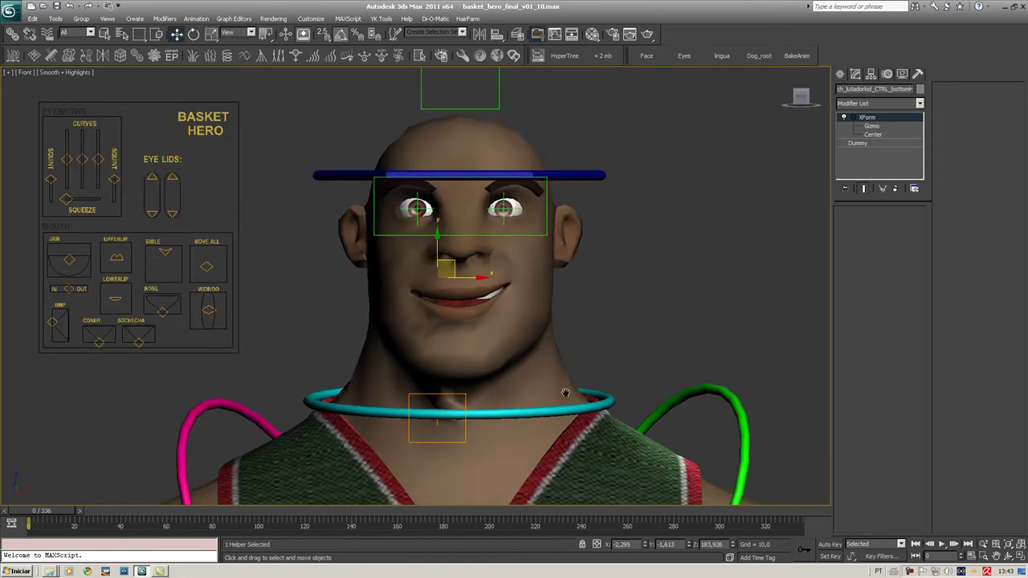
middle_drag(565, 431, 573, 273)
scroll(574, 277, down, 3)
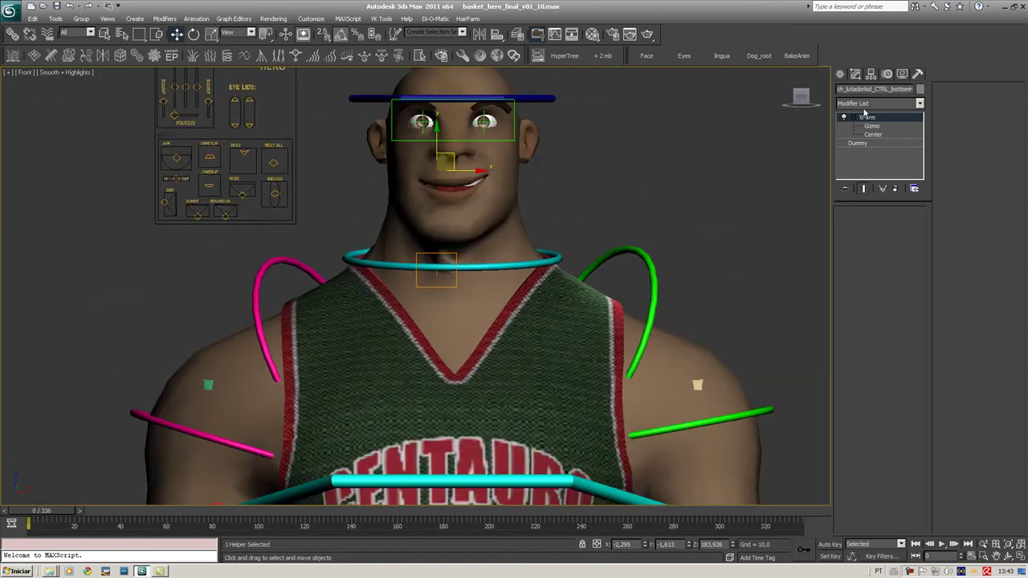
click(500, 141)
click(394, 142)
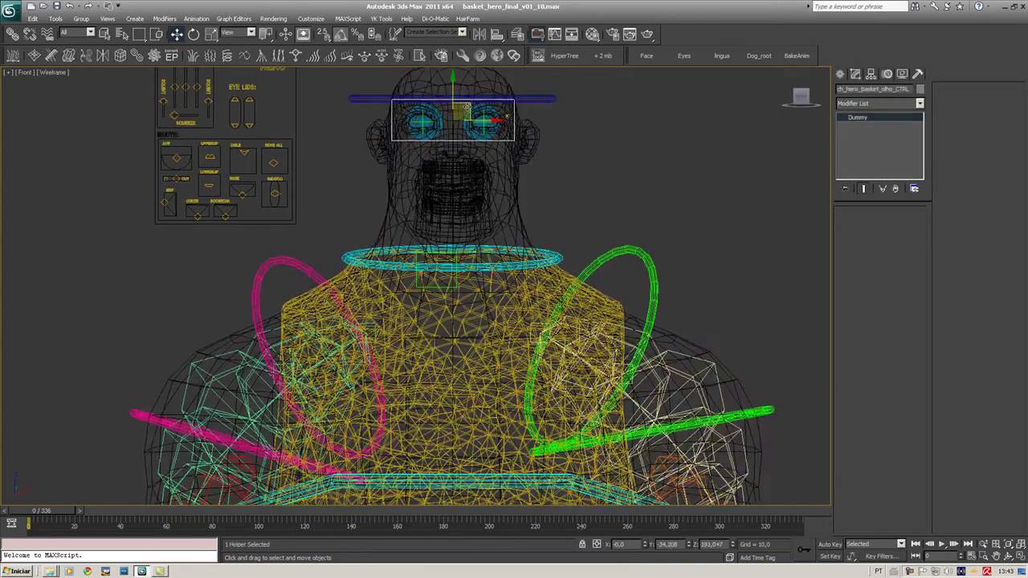
drag(461, 118, 476, 147)
middle_drag(476, 144, 505, 291)
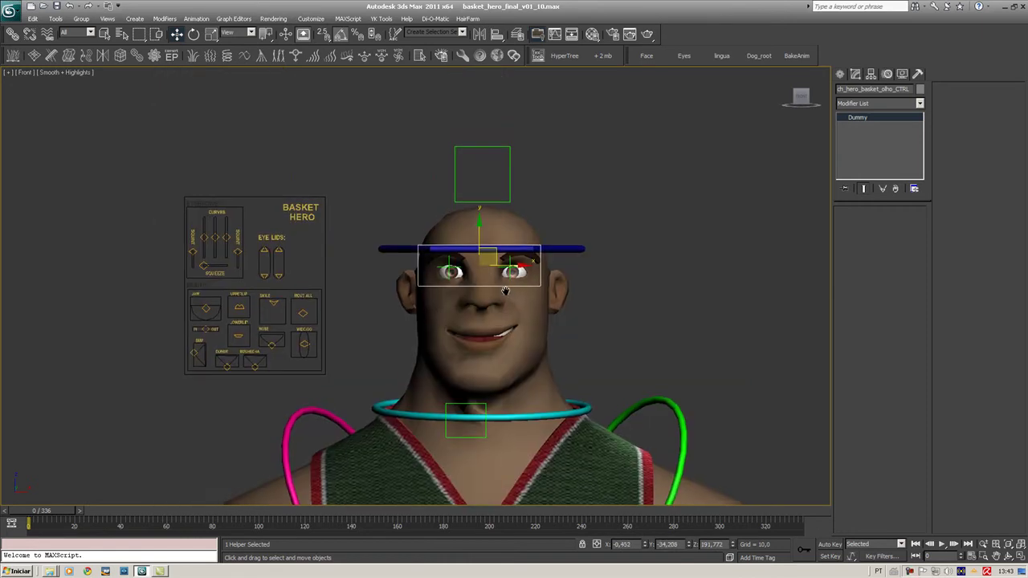
Hide the blue ring control around the head.
scroll(633, 212, up, 2)
click(624, 235)
right_click(627, 234)
click(640, 201)
Pose the eyebrows with the CURVES controls: left one fully up, right one fully down, middle one slightly below neutral.
click(133, 217)
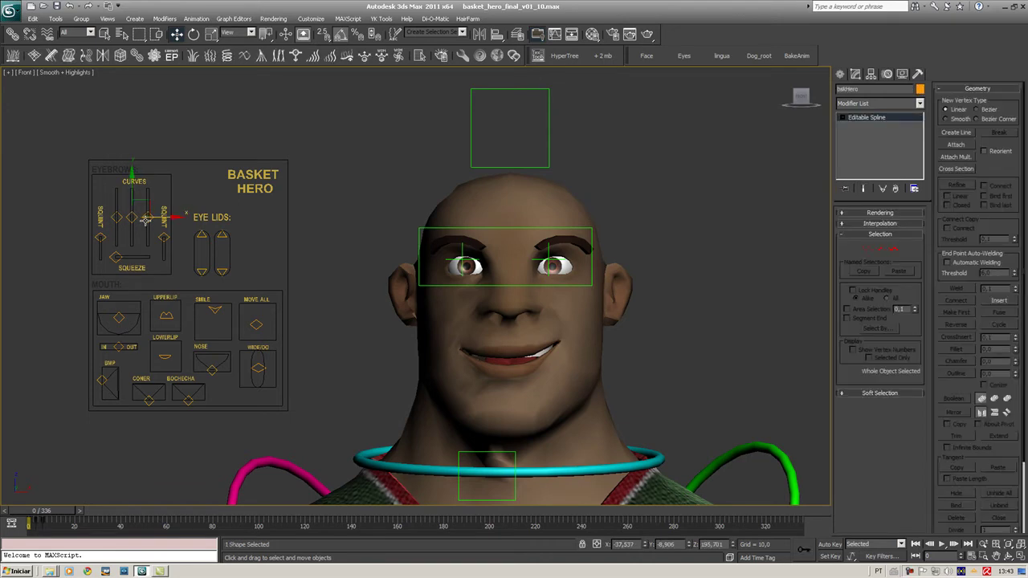
drag(134, 183, 139, 242)
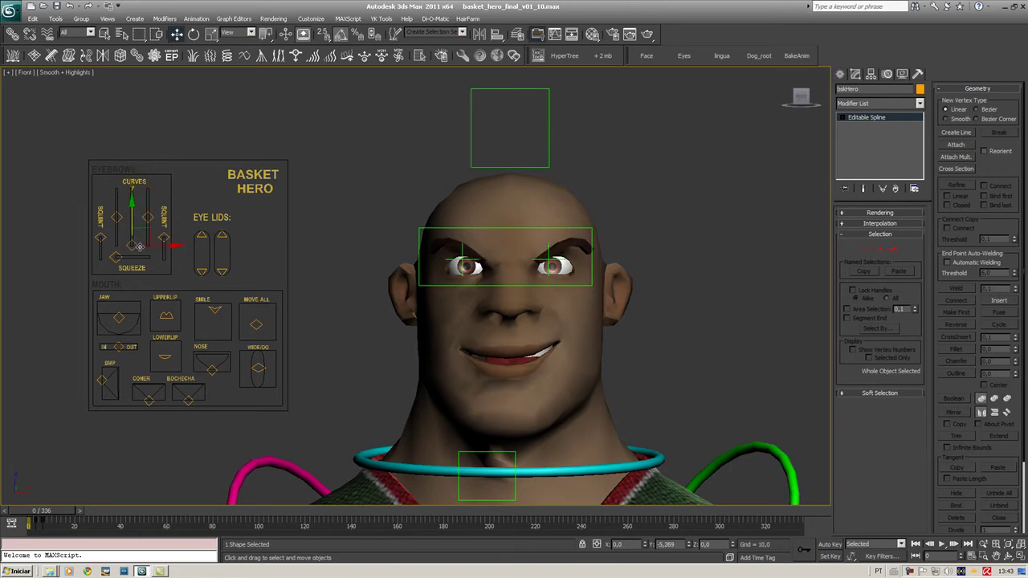
click(150, 202)
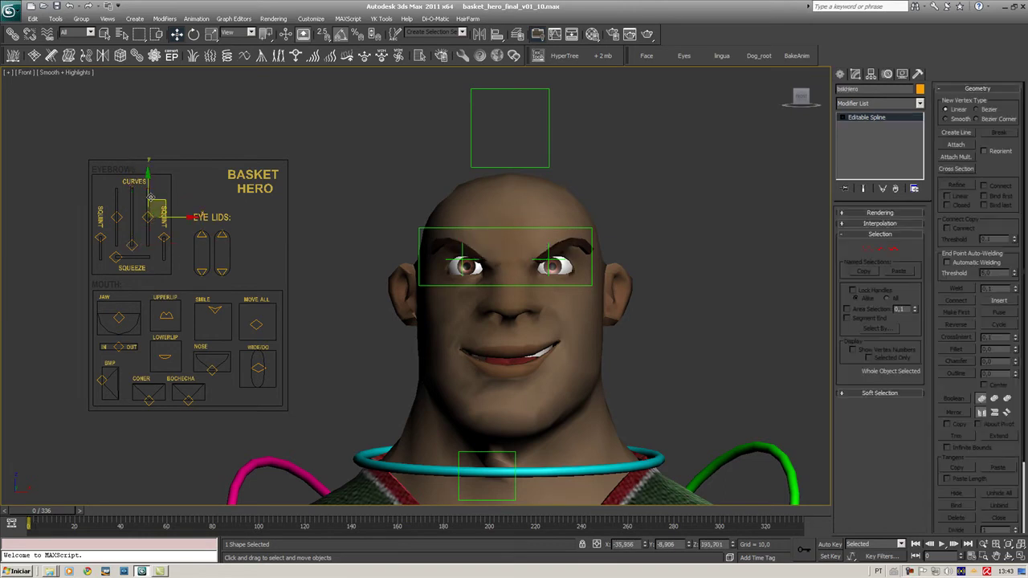
drag(119, 214, 126, 182)
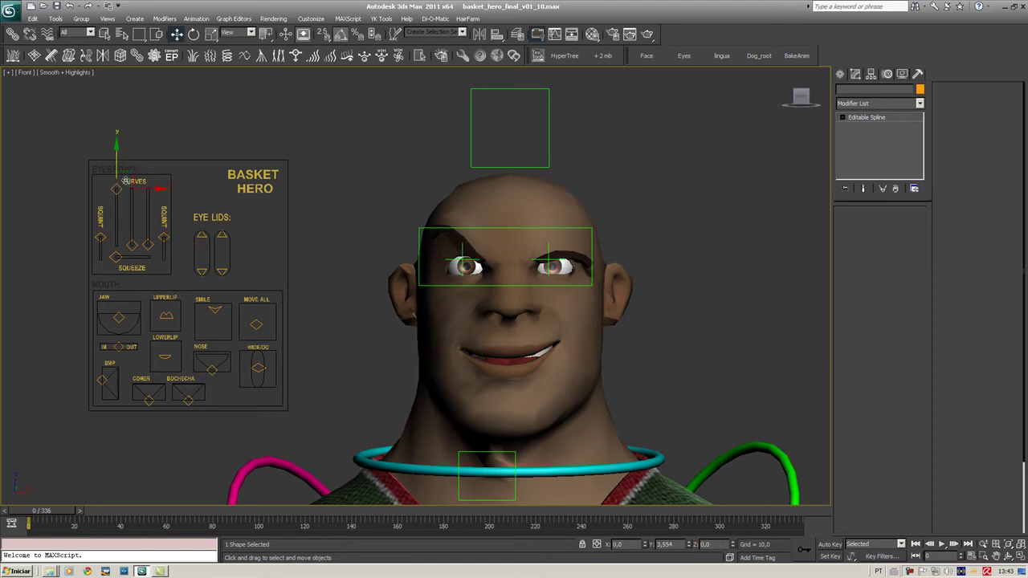
click(133, 244)
mouse_move(131, 222)
mouse_down()
mouse_move(132, 198)
mouse_move(132, 233)
mouse_move(132, 207)
mouse_up()
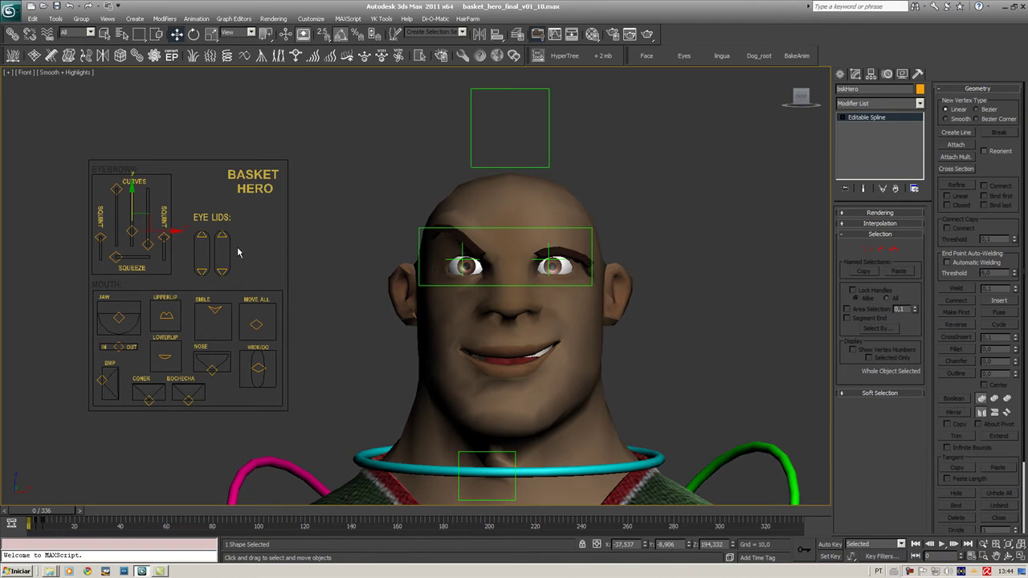
Bring the left pair of EYE LIDS controls together to close the corresponding eye.
click(200, 234)
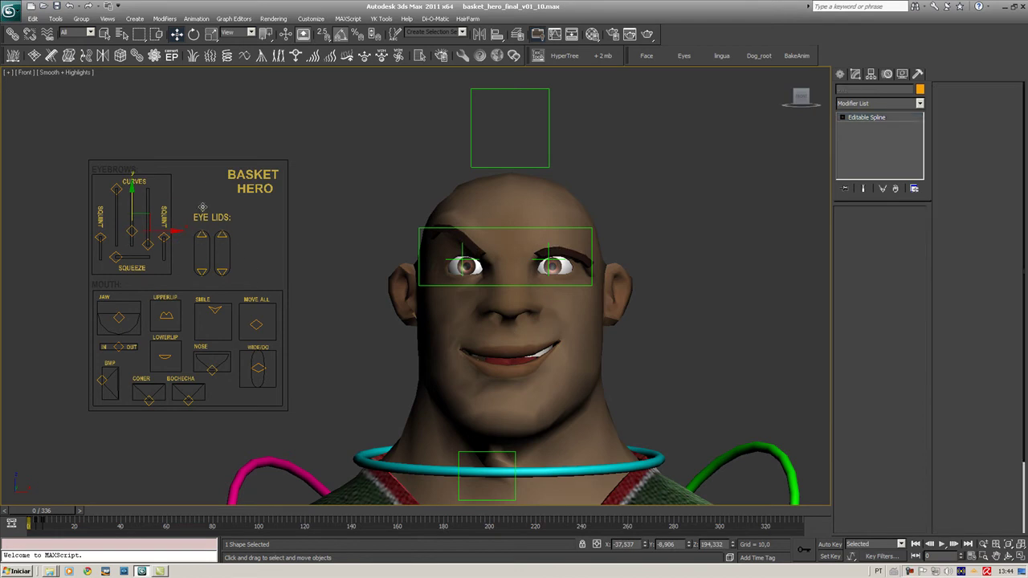
mouse_move(201, 204)
mouse_down()
mouse_move(205, 230)
mouse_move(206, 216)
mouse_up()
click(202, 270)
click(202, 253)
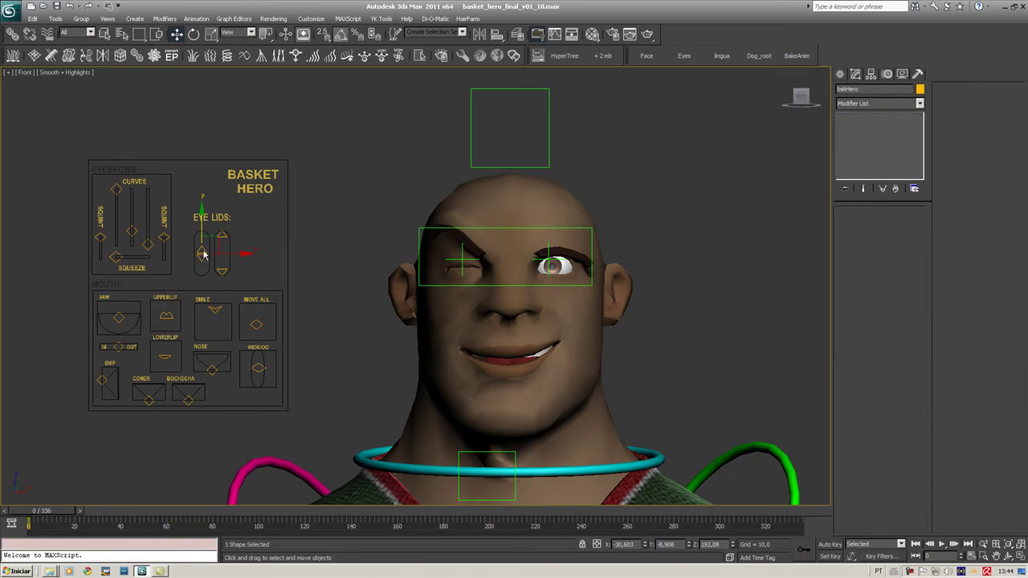
Reopen the closed eye by returning the left pair of EYE LIDS controls to their outer ends.
drag(203, 253, 209, 230)
key(F3)
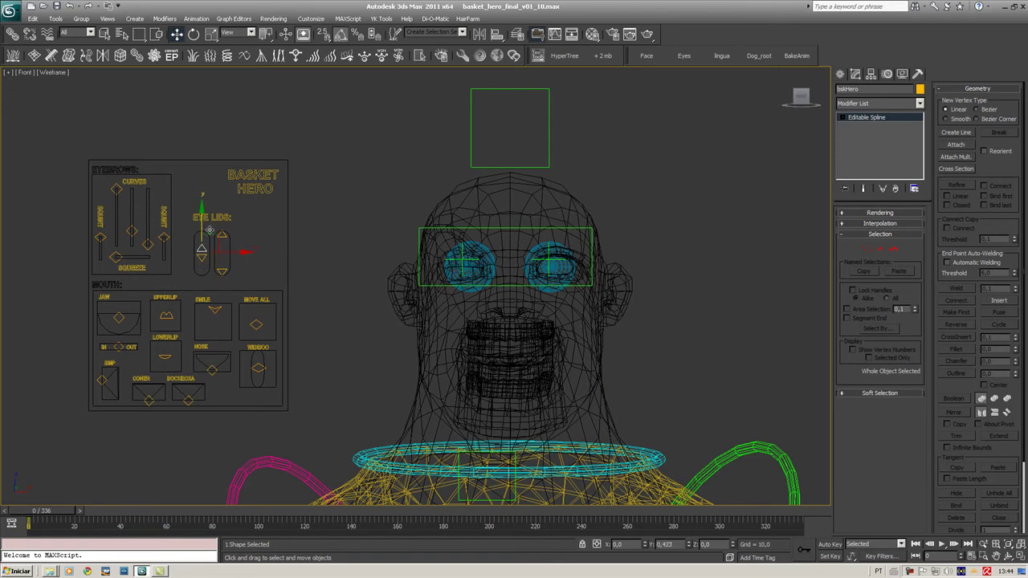
key(F3)
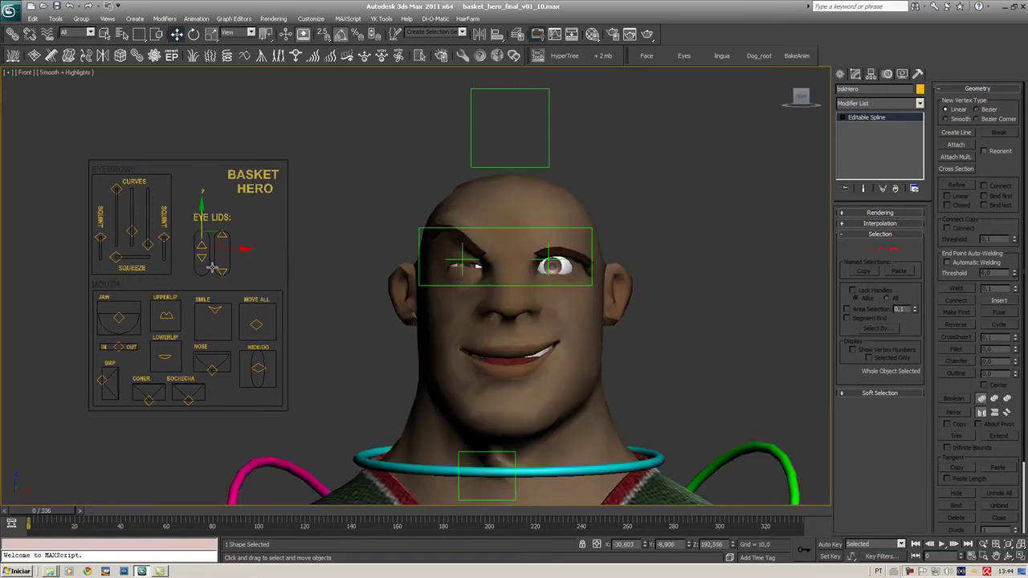
drag(204, 259, 202, 213)
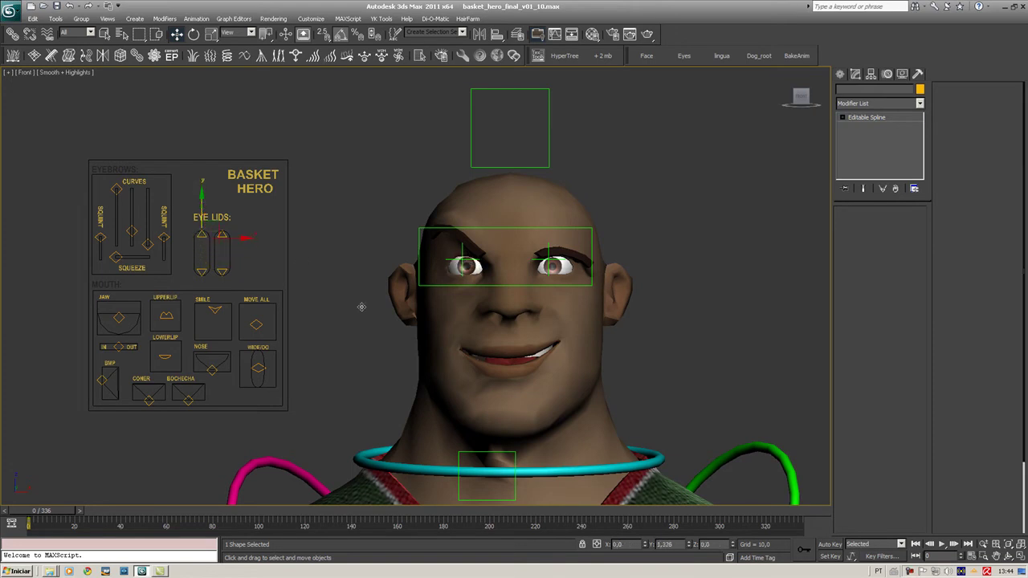
Switch to the Perspective view of the character and hide the CLOTH_hero_basket uniform.
scroll(363, 275, down, 5)
click(715, 265)
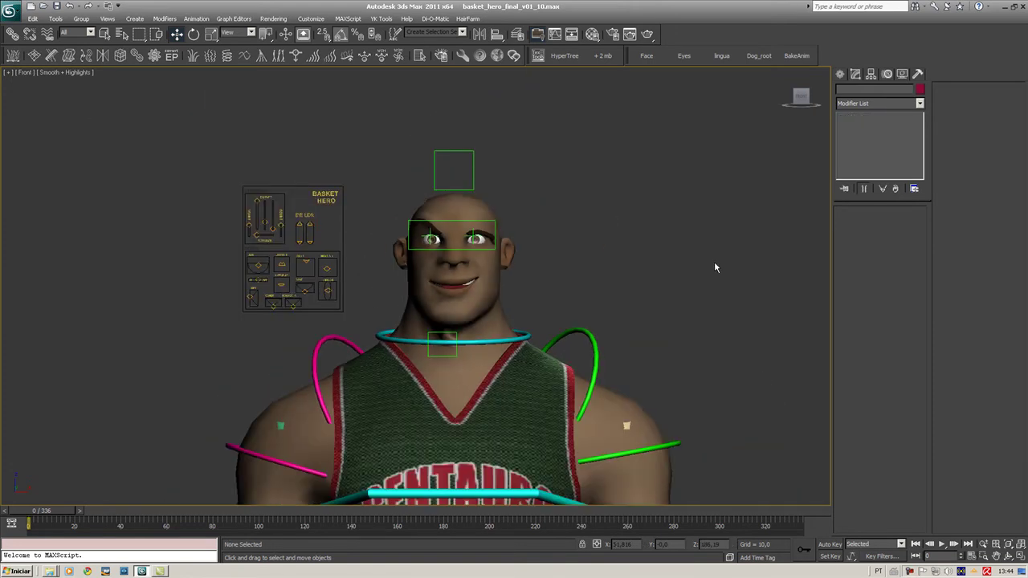
key(p)
key(z)
alt+middle_drag(418, 310, 452, 366)
scroll(431, 317, up, 3)
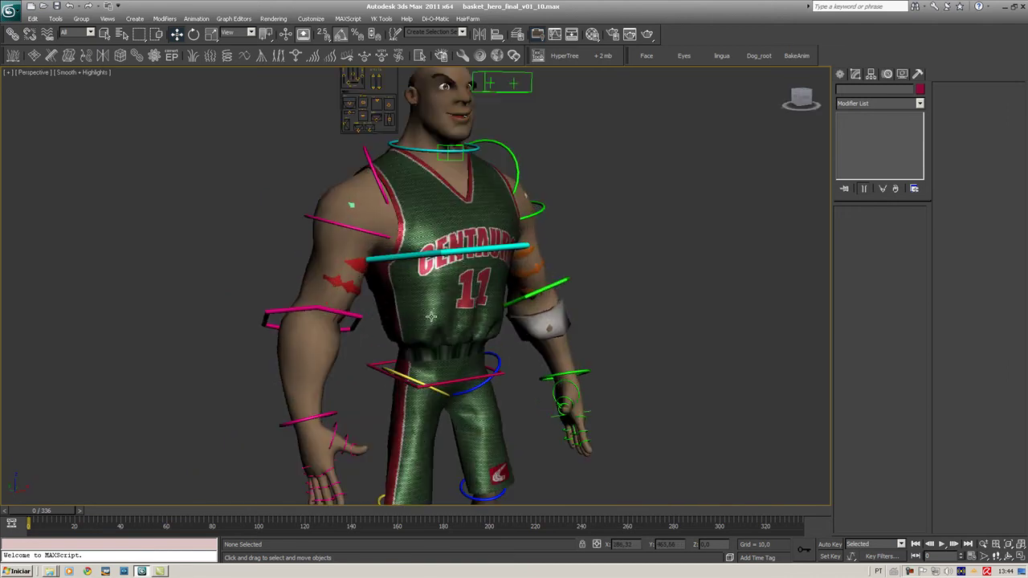
click(433, 316)
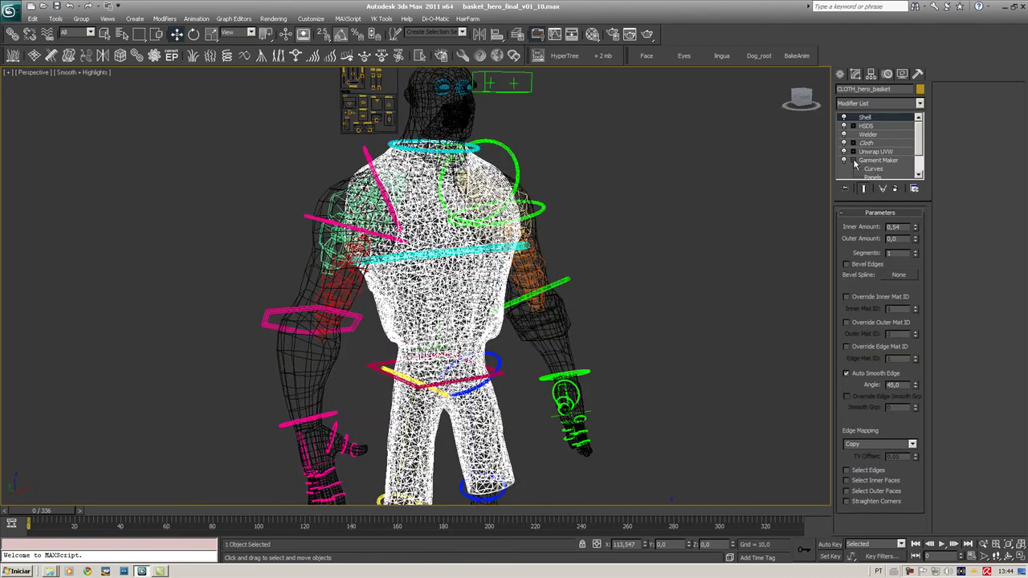
right_click(455, 265)
click(486, 240)
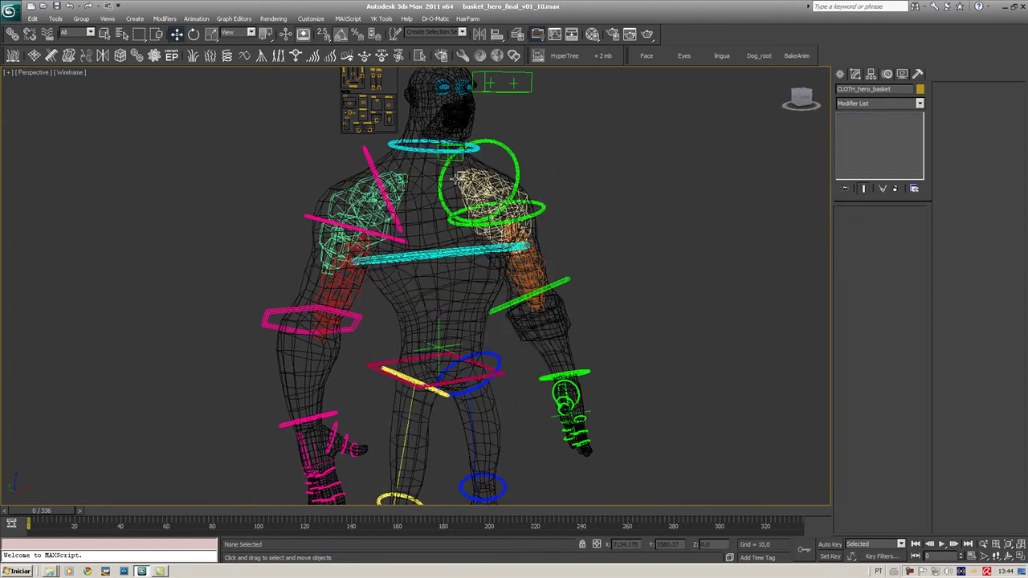
Hide the character's body mesh ch_homem_basquete01 to expose the rig underneath.
mouse_move(502, 326)
alt+middle_down()
mouse_move(374, 328)
mouse_move(469, 328)
alt+middle_up()
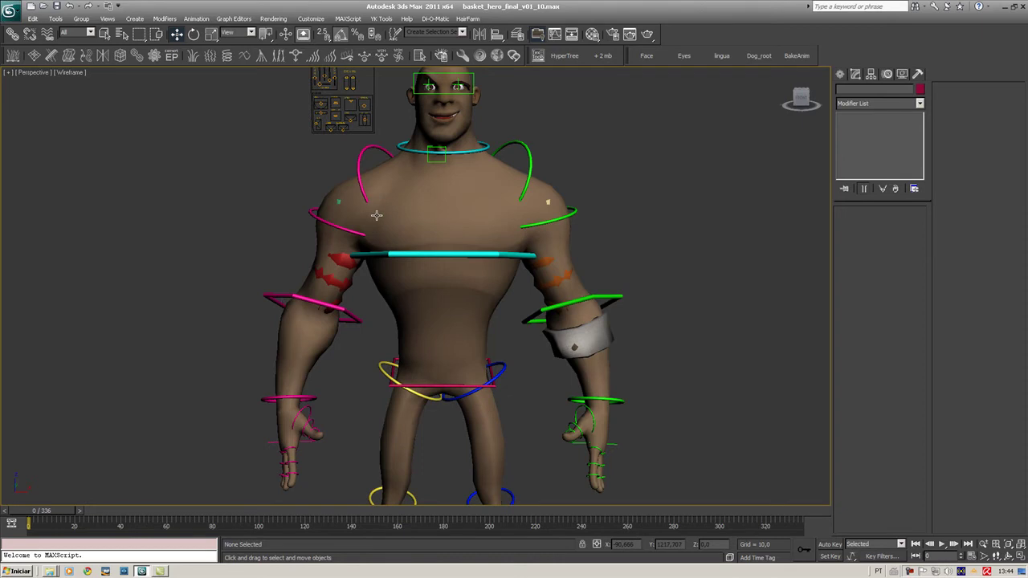
scroll(406, 251, up, 4)
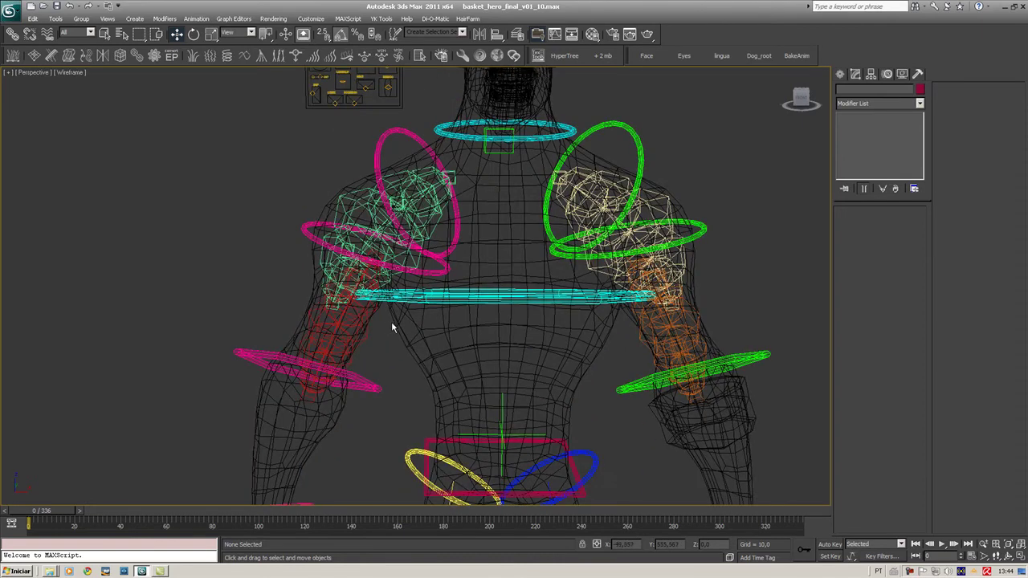
click(390, 326)
right_click(390, 311)
click(442, 298)
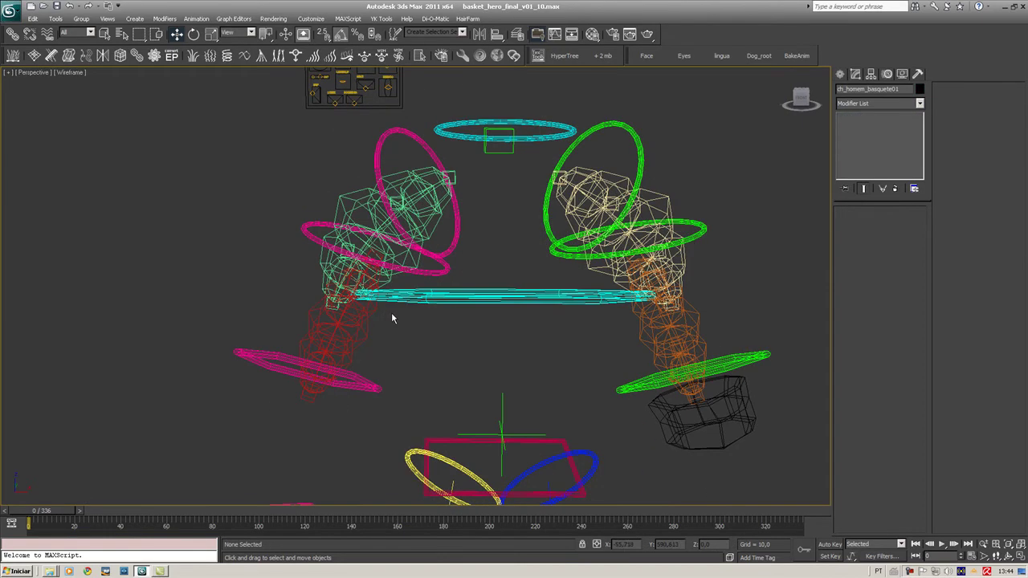
Turn off hiding for the Bone Objects category and display the bones shaded.
alt+middle_drag(385, 314, 428, 314)
right_click(433, 330)
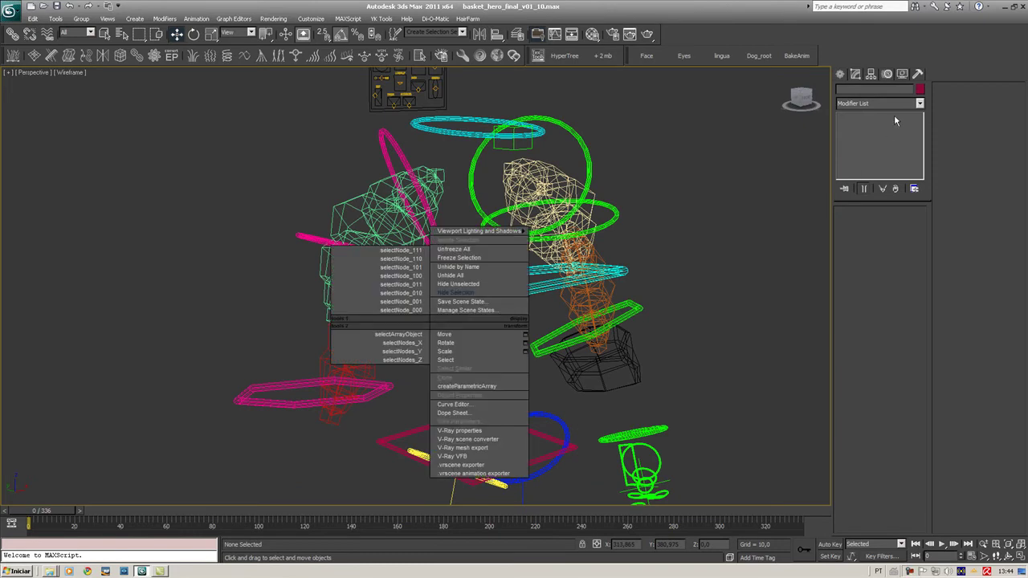
click(902, 74)
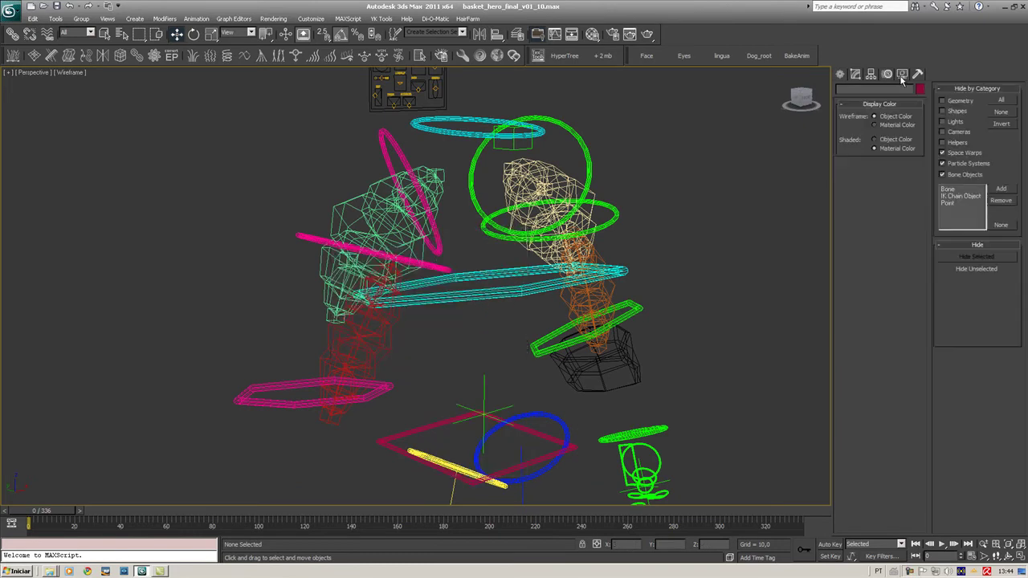
click(961, 179)
key(F3)
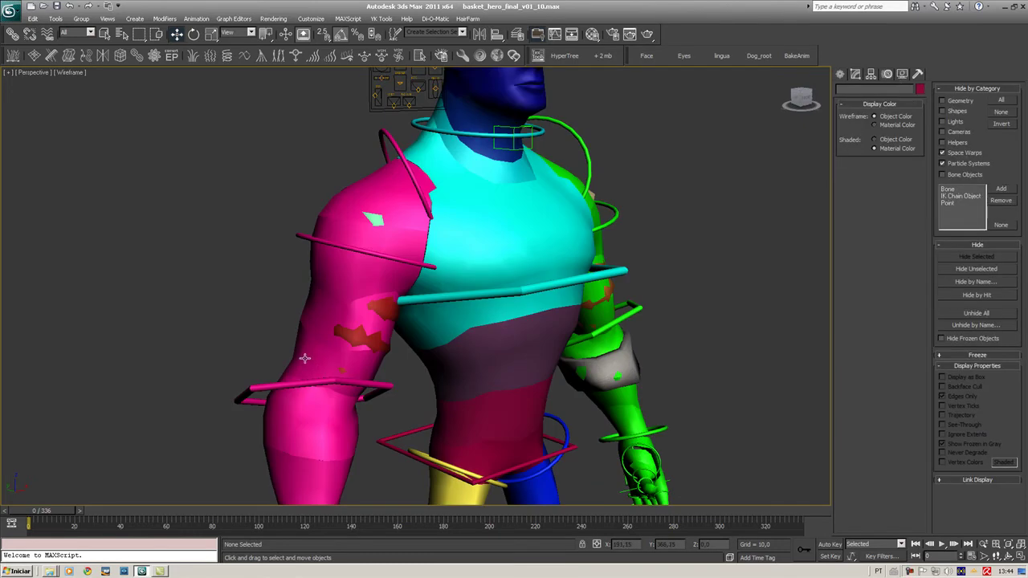
Hide the pink shoulder and upper-arm bones that cover the arm's muscle objects.
drag(275, 305, 307, 342)
right_click(304, 326)
click(319, 295)
key(F3)
click(310, 279)
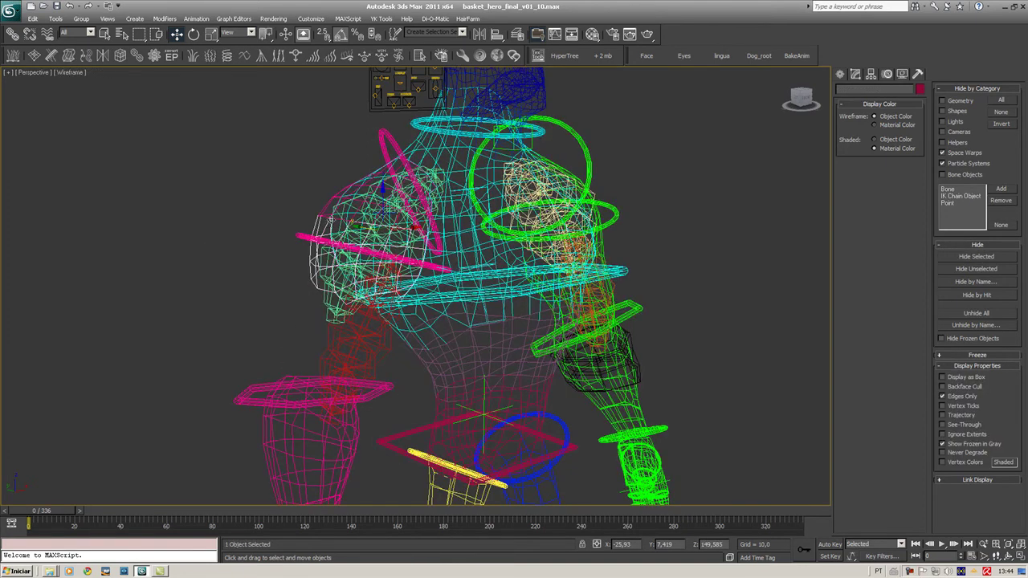
right_click(331, 201)
click(356, 178)
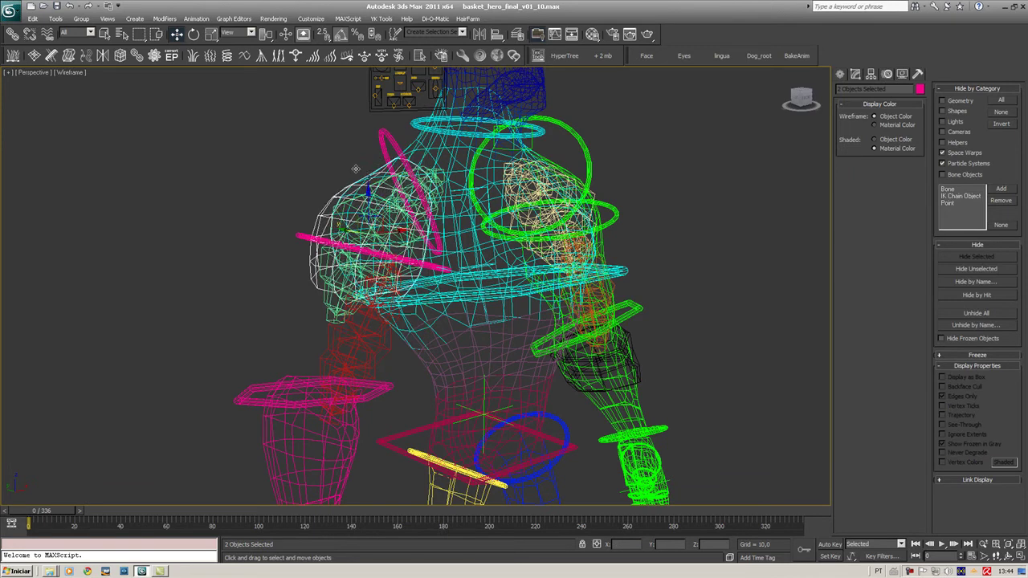
Set the reference coordinate system to Local and rotate the pink forearm control to test the arm muscles.
click(256, 389)
click(240, 33)
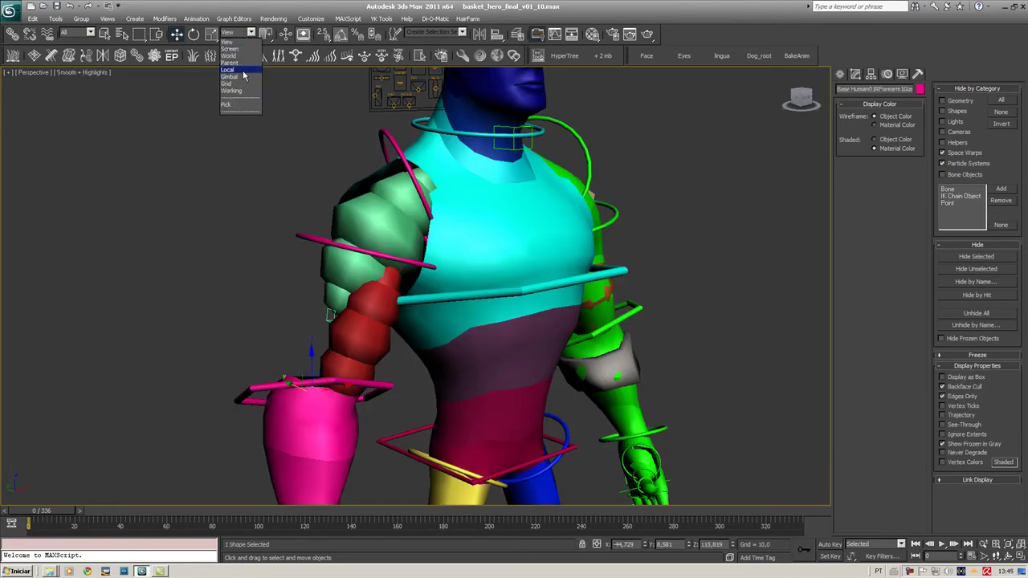
click(243, 71)
key(e)
drag(337, 413, 345, 378)
Rotate the pink upper-arm control to test how the shoulder and arm muscles follow.
click(318, 241)
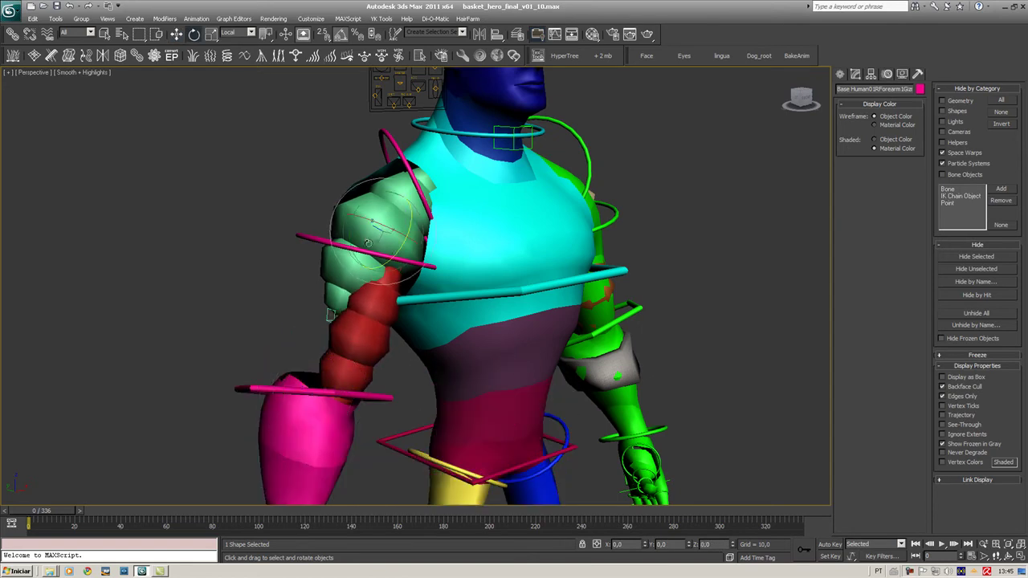
alt+middle_drag(374, 246, 338, 232)
drag(347, 236, 530, 263)
Clear the selection and unhide all hidden objects of the character.
alt+middle_drag(530, 263, 493, 239)
middle_drag(535, 316, 524, 356)
scroll(523, 359, down, 2)
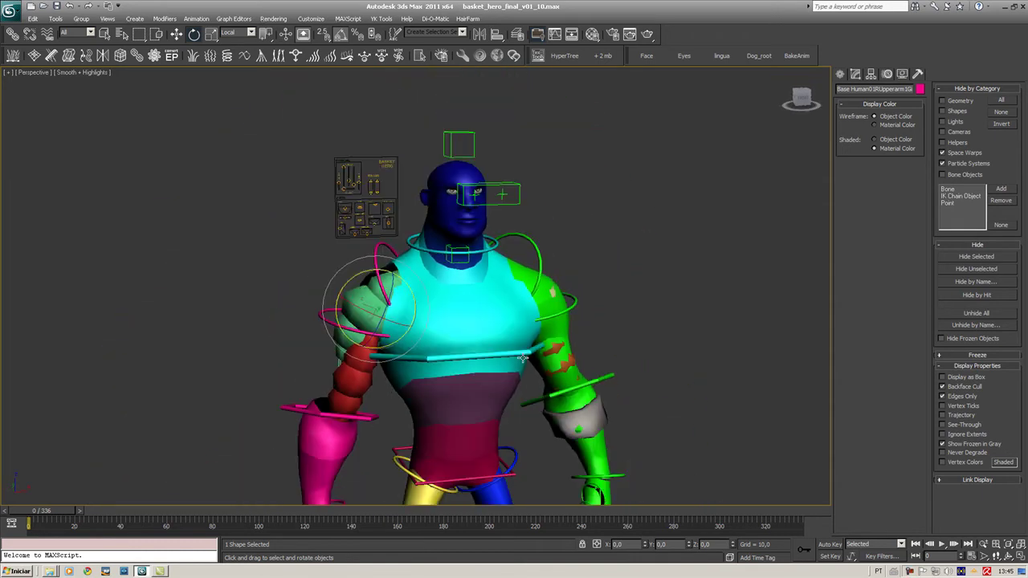
click(724, 269)
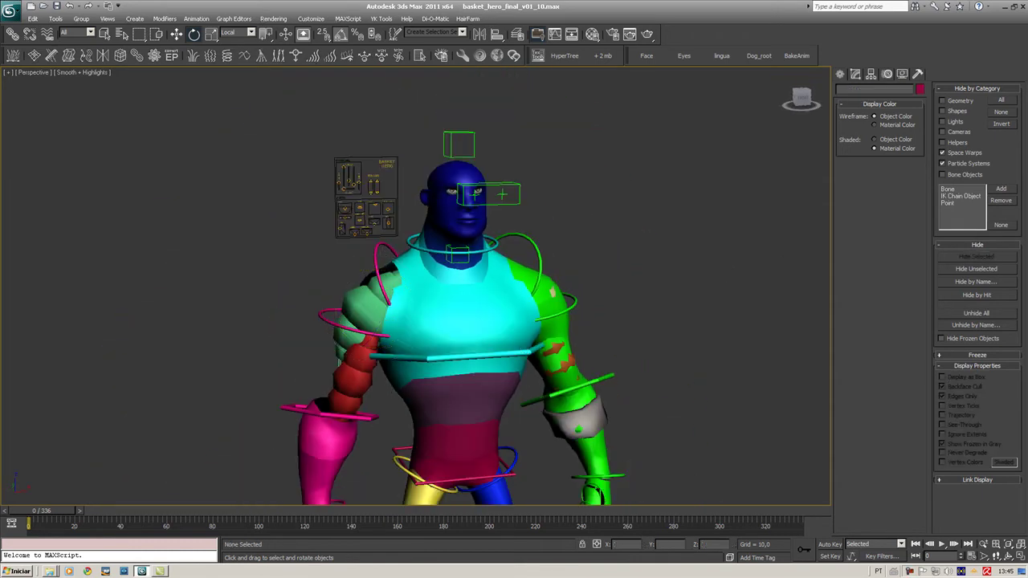
click(975, 313)
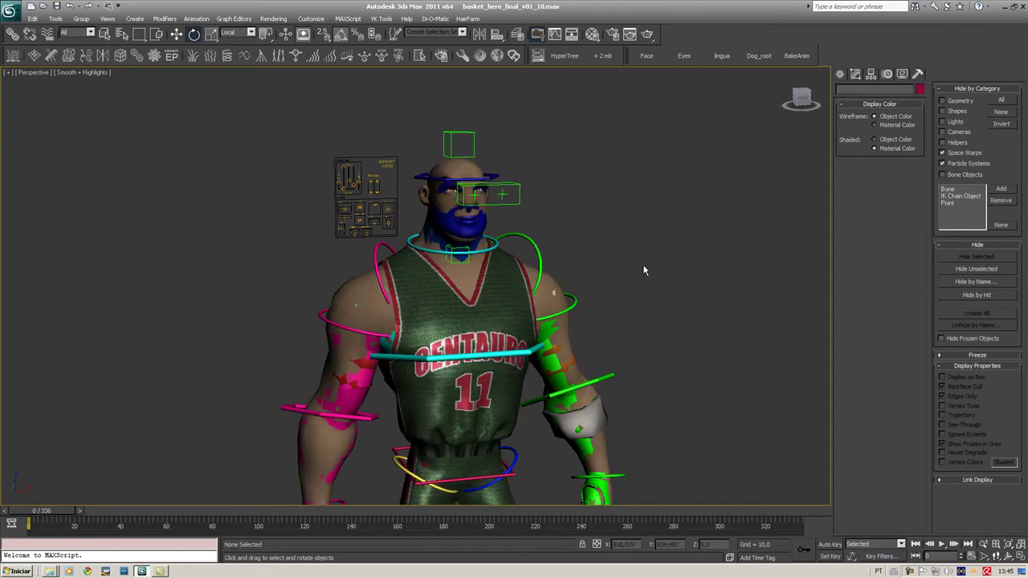
Open the BonesPro modifier settings of the body mesh ch_homem_basquete01 and view the character in wireframe.
click(556, 284)
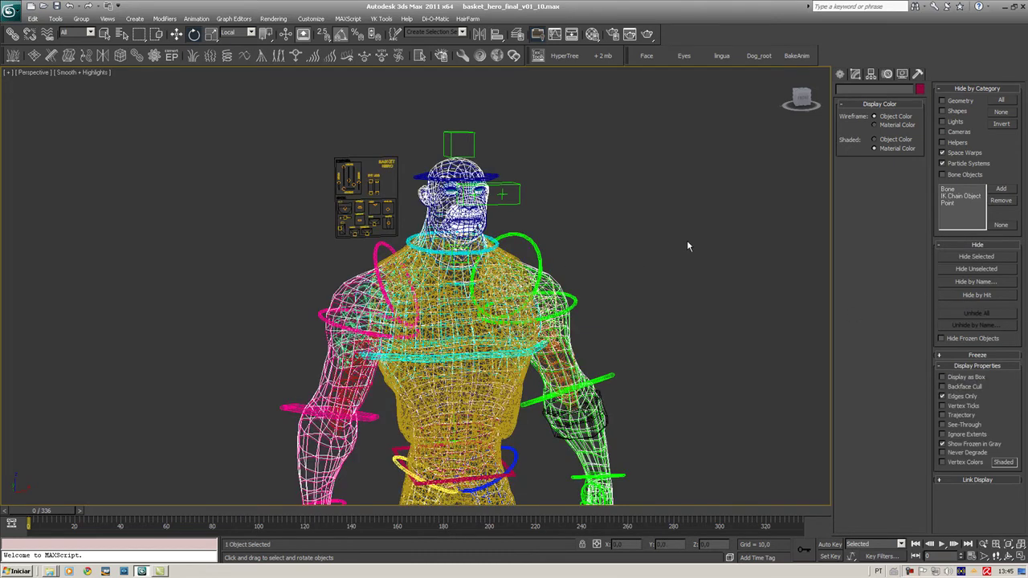
click(857, 74)
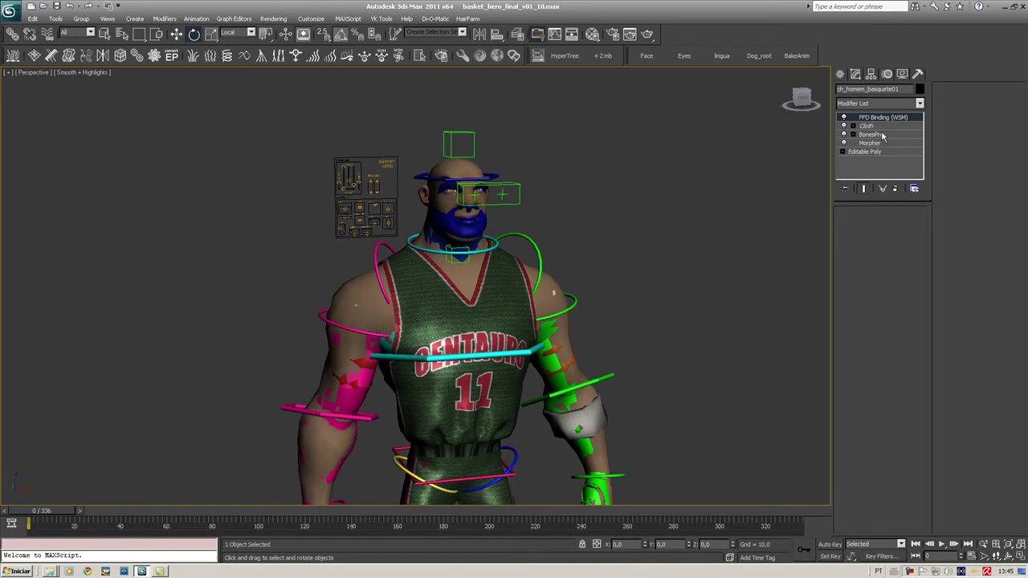
click(877, 135)
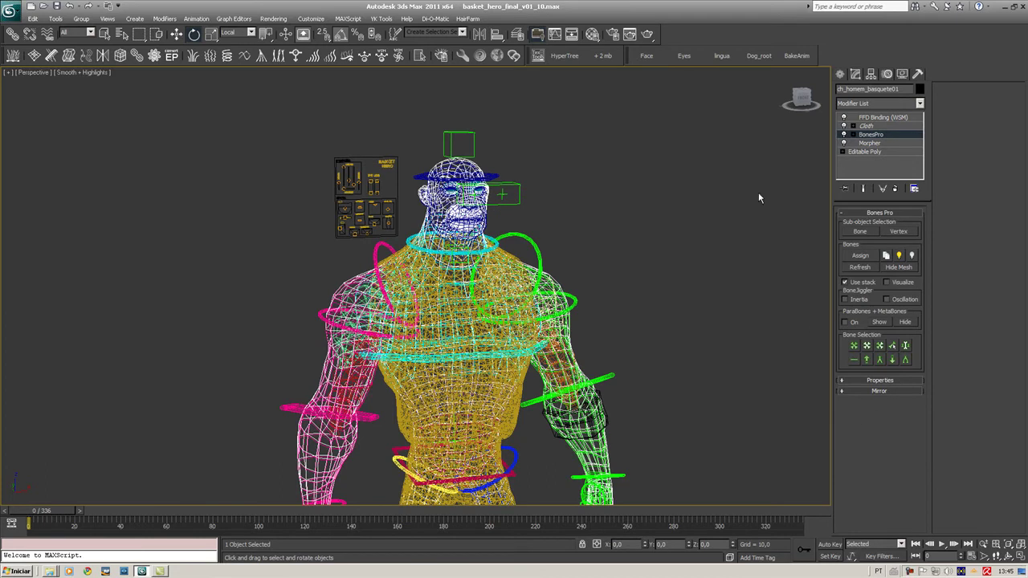
key(F3)
middle_drag(534, 419, 532, 388)
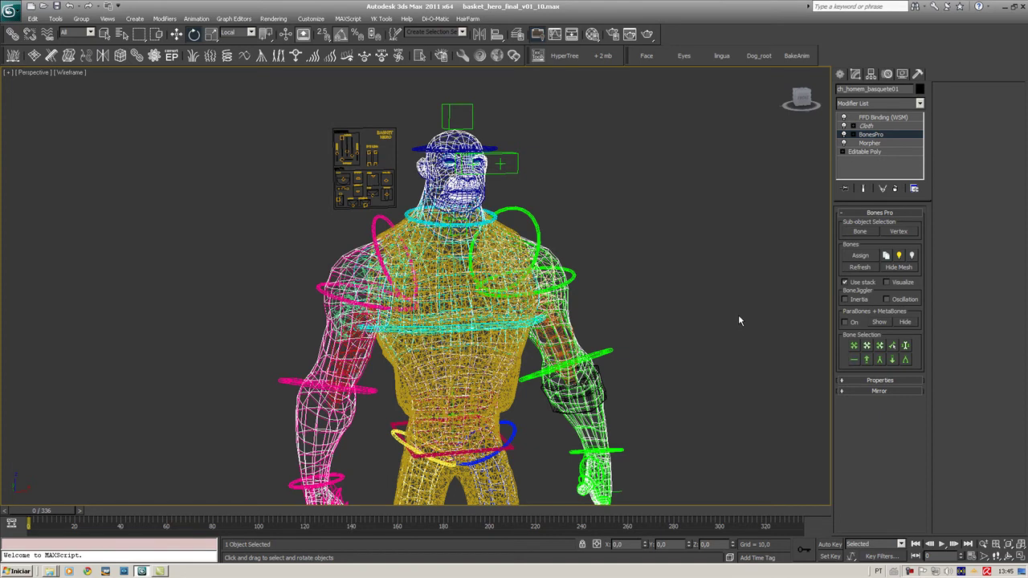
Examine the wireframe torso and arm rig from several angles, clear the selection and return to shaded display.
alt+middle_drag(658, 386, 631, 378)
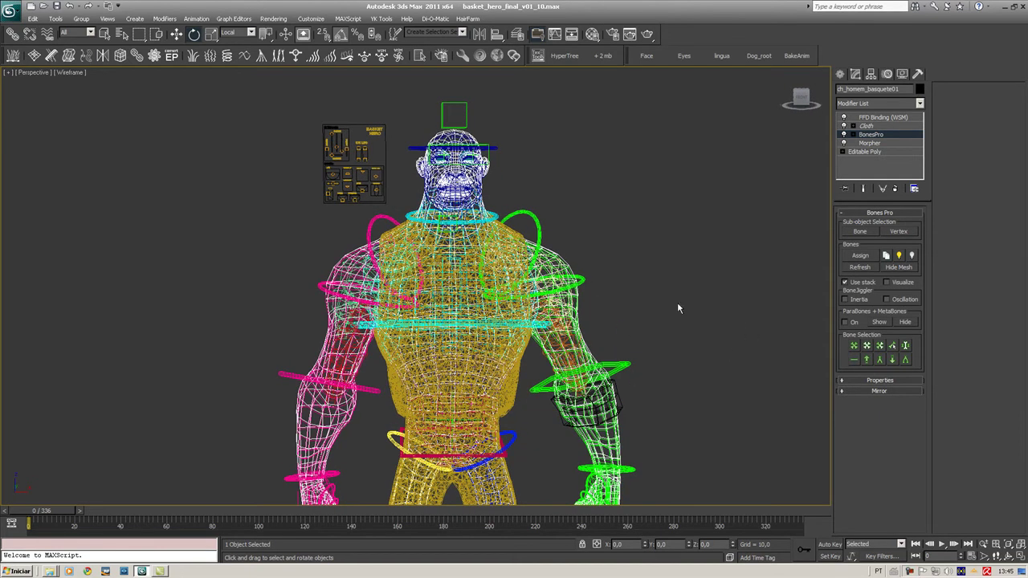
middle_drag(524, 356, 526, 357)
scroll(530, 366, up, 5)
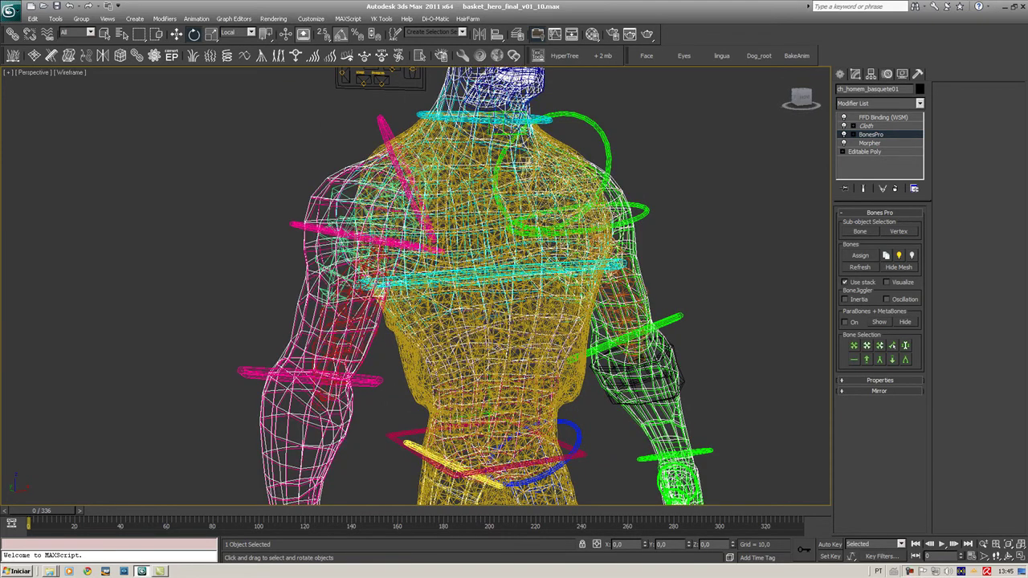
alt+middle_drag(522, 302, 715, 189)
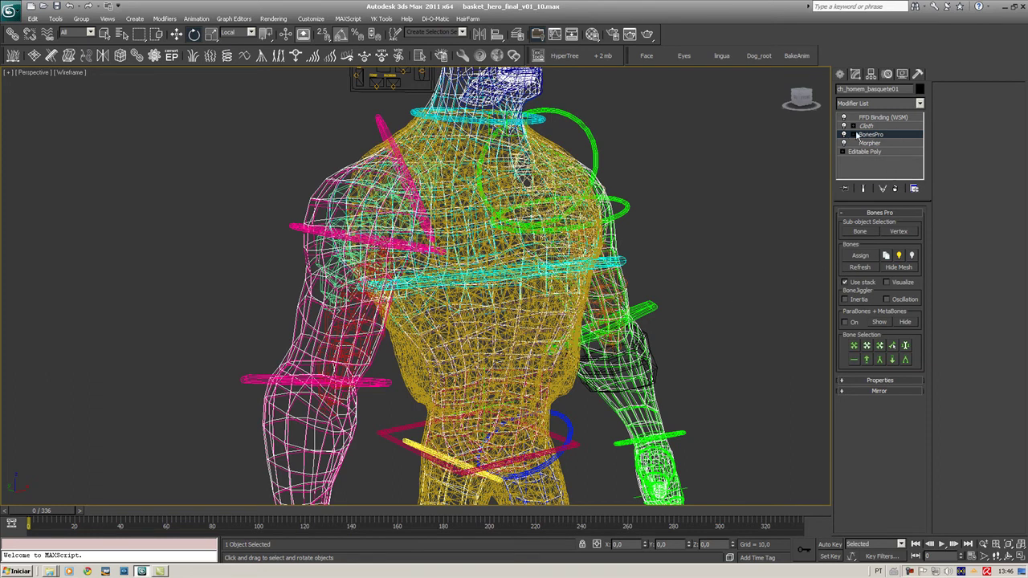
scroll(762, 207, down, 5)
click(693, 264)
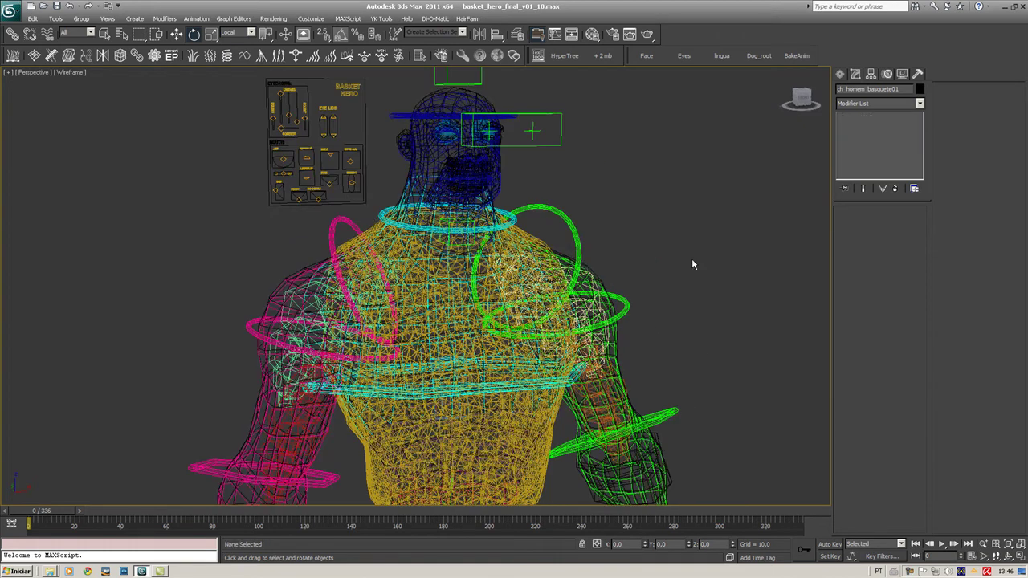
key(F3)
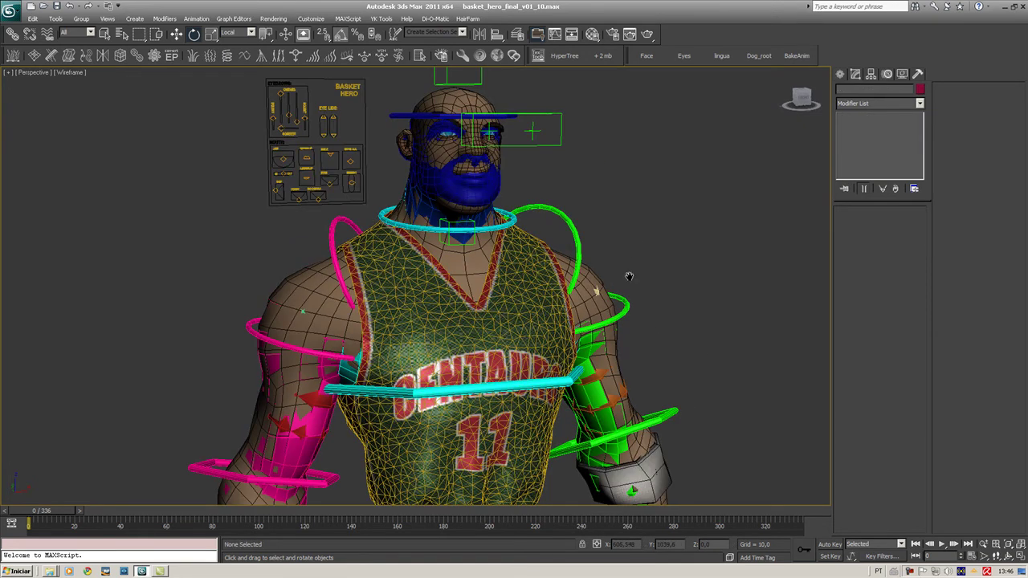
middle_drag(629, 264, 654, 280)
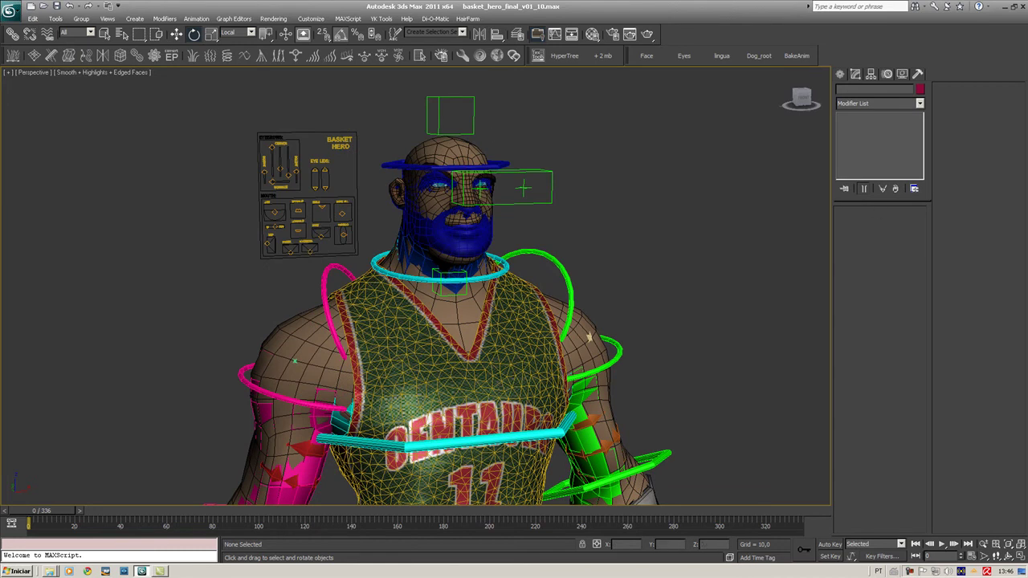
Open the recent scene head_rig_001.max without saving the changes to the current scene.
click(10, 11)
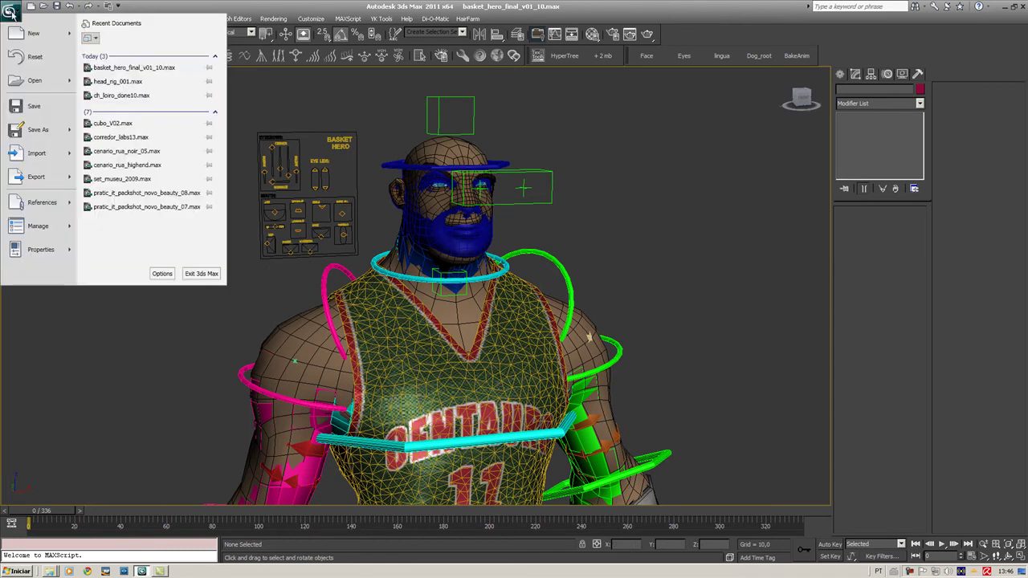
click(134, 83)
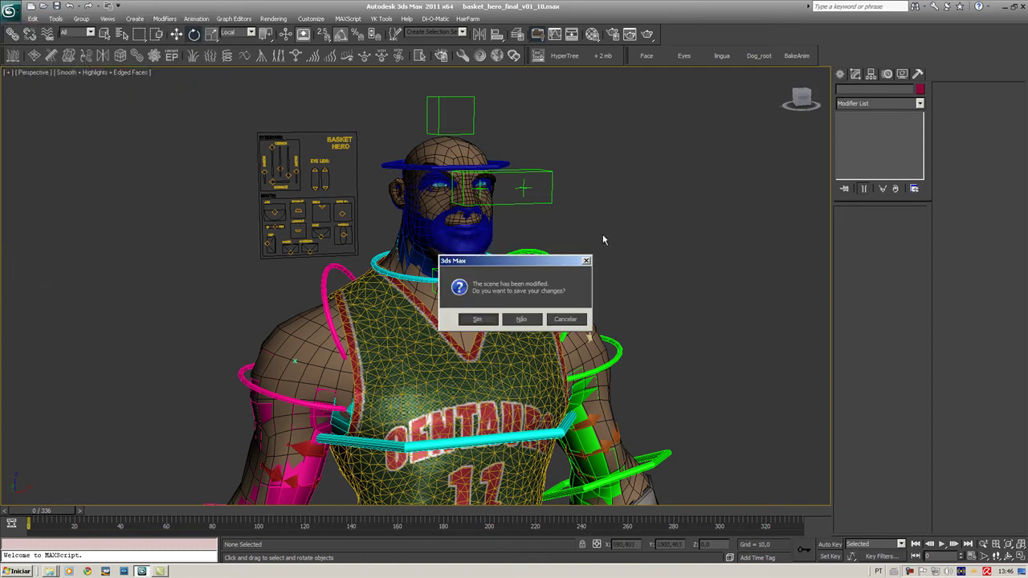
click(523, 320)
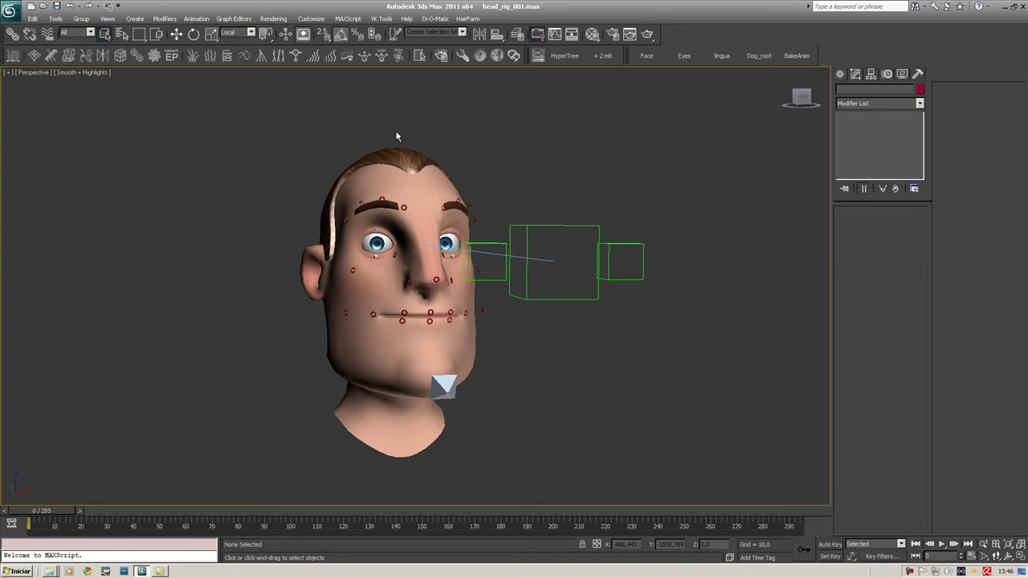
Select the Ctrl_eye_Master dummy and move it in front of the face to test how the eyes follow.
alt+middle_drag(395, 136, 290, 142)
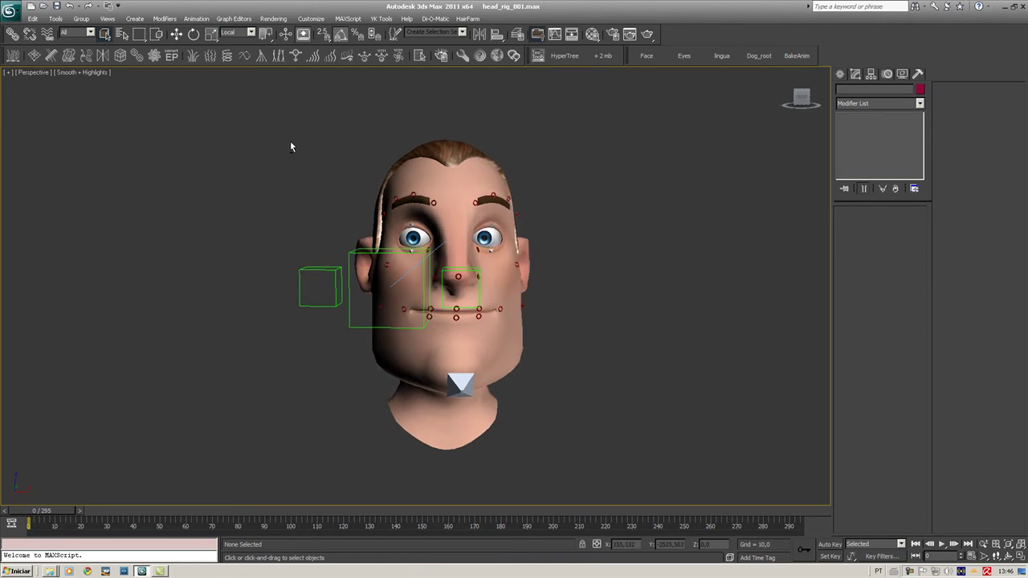
click(350, 254)
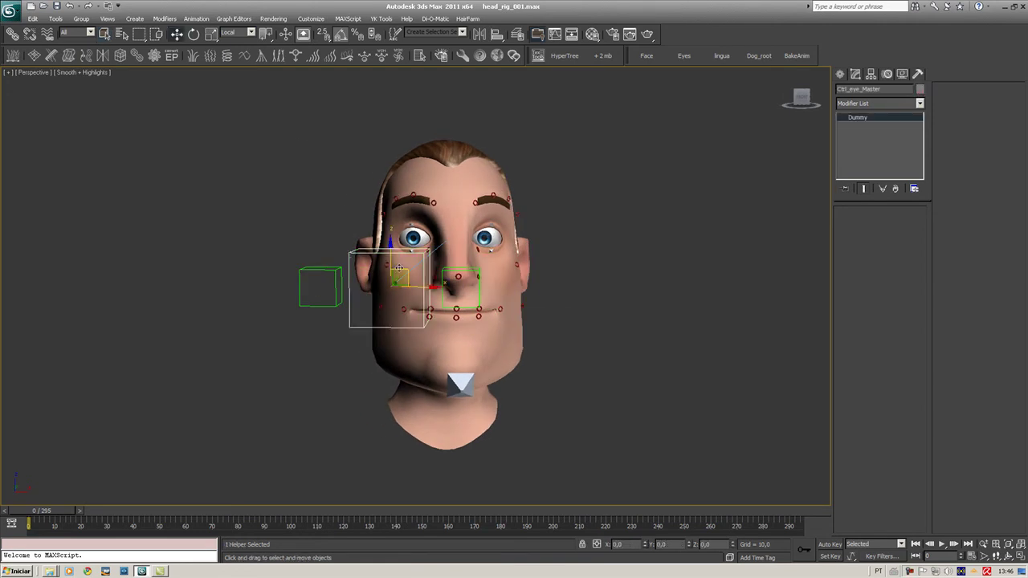
drag(399, 267, 459, 297)
Lower the upper-eyelid bones of both eyes to half close the lids.
middle_drag(432, 277, 450, 303)
scroll(449, 303, up, 4)
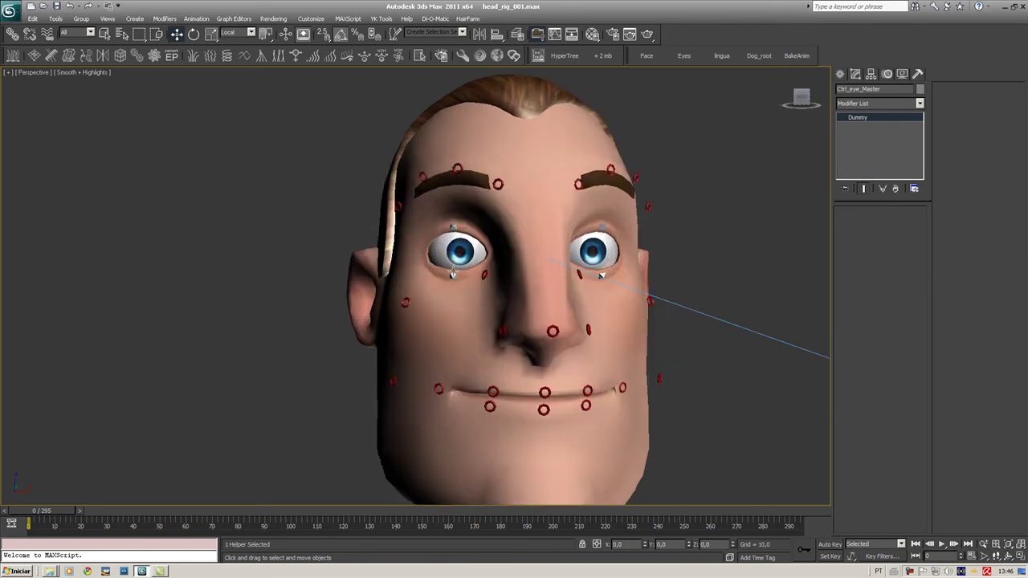
click(452, 227)
ctrl+click(602, 227)
key(F3)
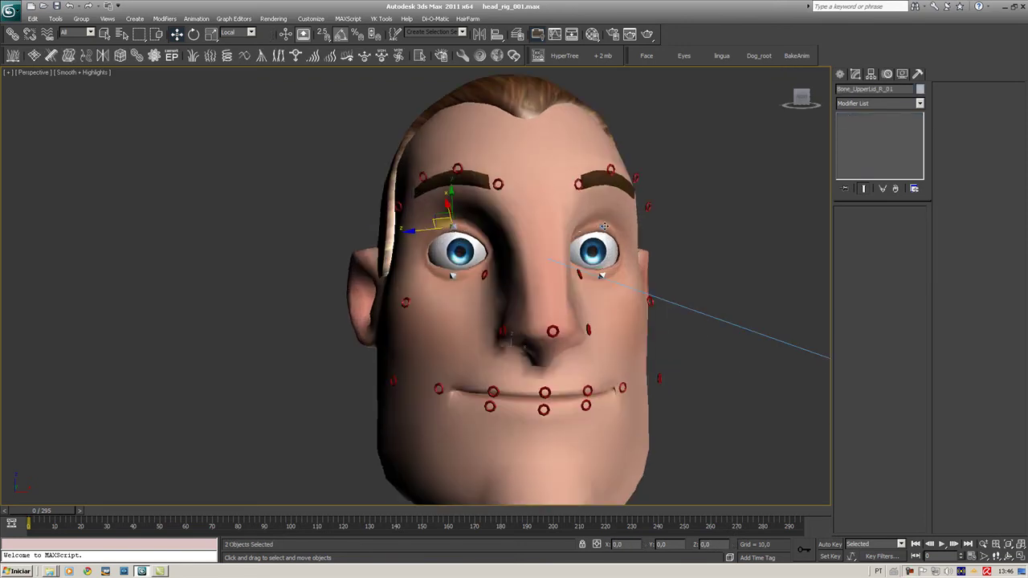
key(F3)
drag(450, 196, 453, 208)
click(600, 228)
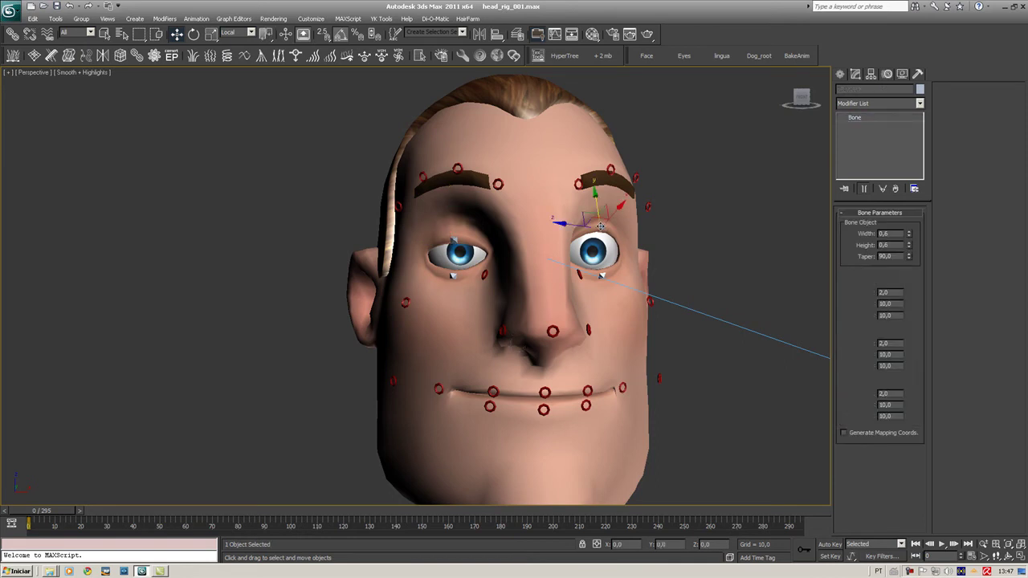
Move Ctrl_eye_Master out to the side of the head to turn the gaze with the lowered eyelids.
scroll(494, 257, down, 3)
scroll(498, 260, down, 2)
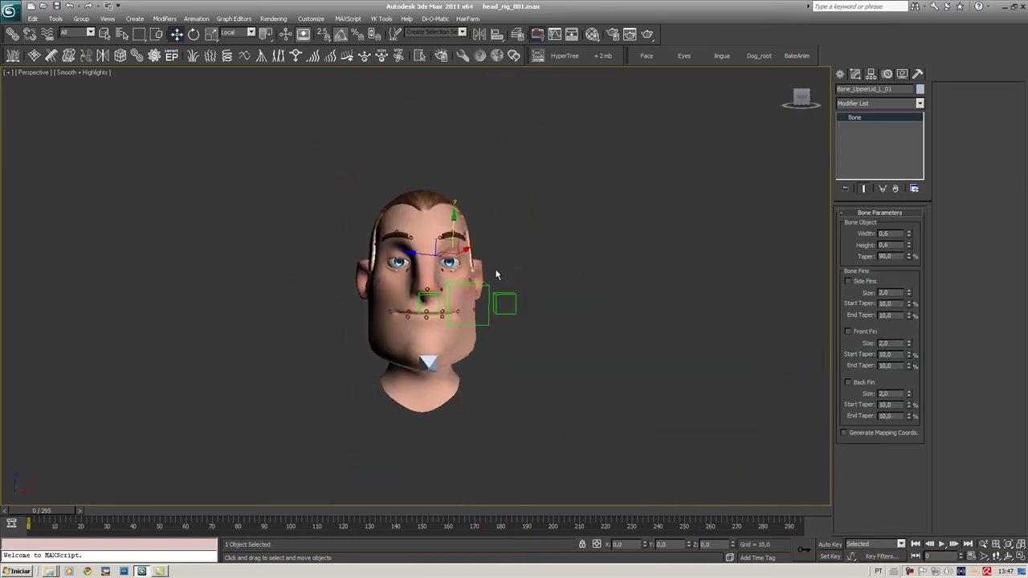
click(487, 288)
scroll(561, 324, down, 5)
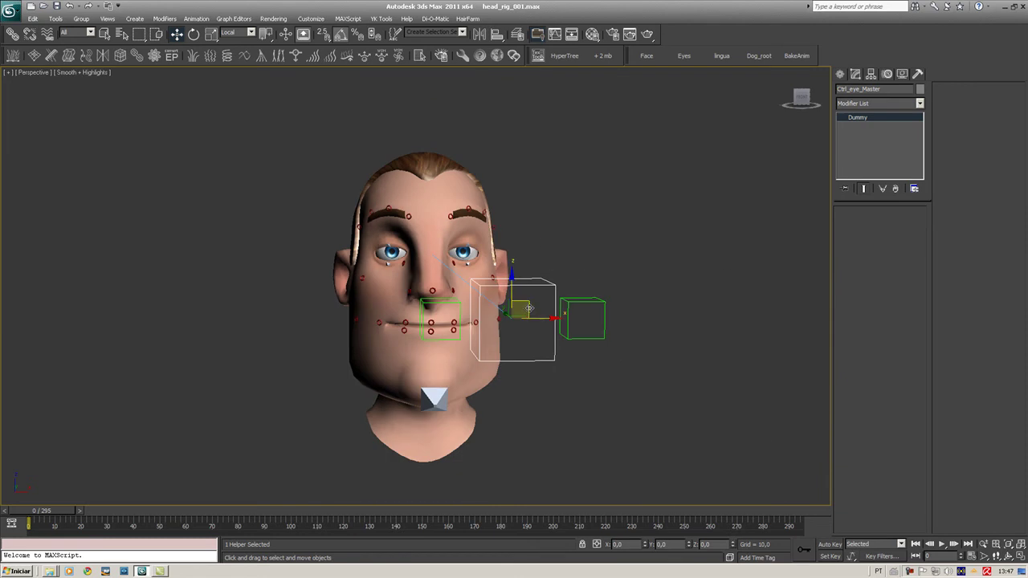
drag(526, 317, 634, 308)
right_click(633, 308)
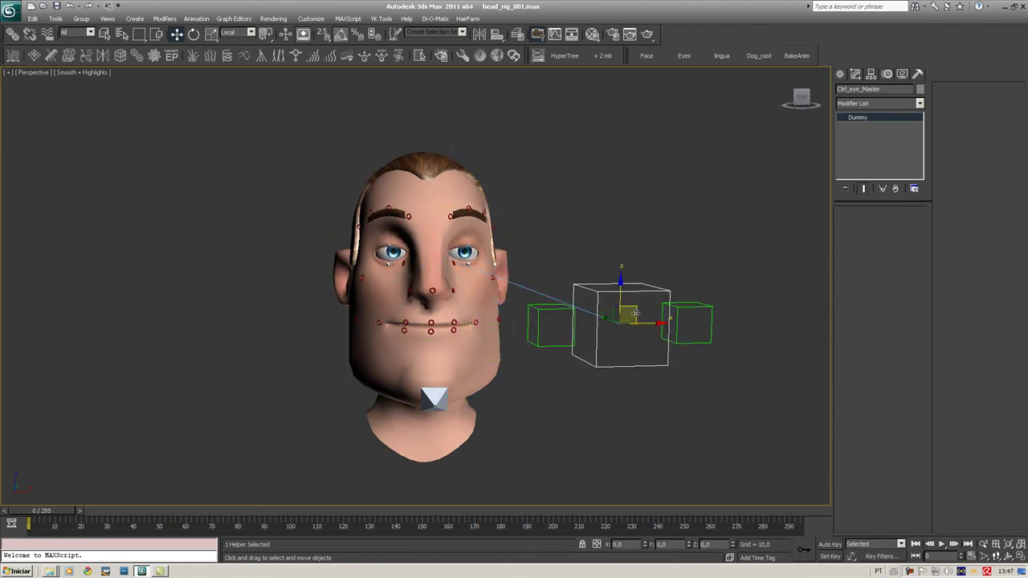
Restrict the selection filter to Shapes and select the control circles above the eyebrow.
click(73, 32)
click(71, 58)
scroll(433, 237, up, 2)
click(371, 215)
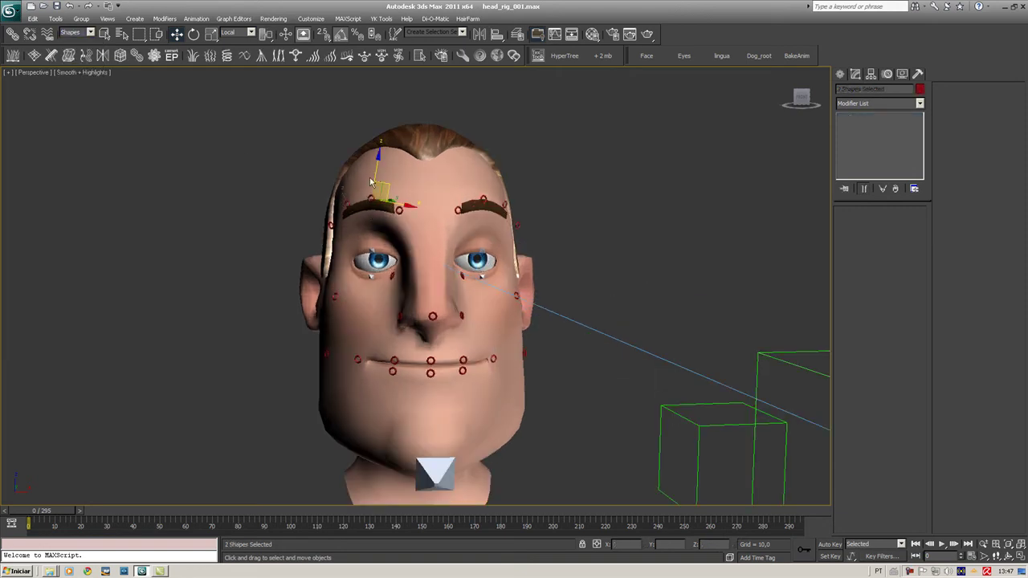
Reset the selection filter to All and select the head mesh ch_loiro_cabeca to show its Pose-O-Matic channels.
click(76, 32)
click(77, 42)
alt+middle_drag(337, 321, 343, 318)
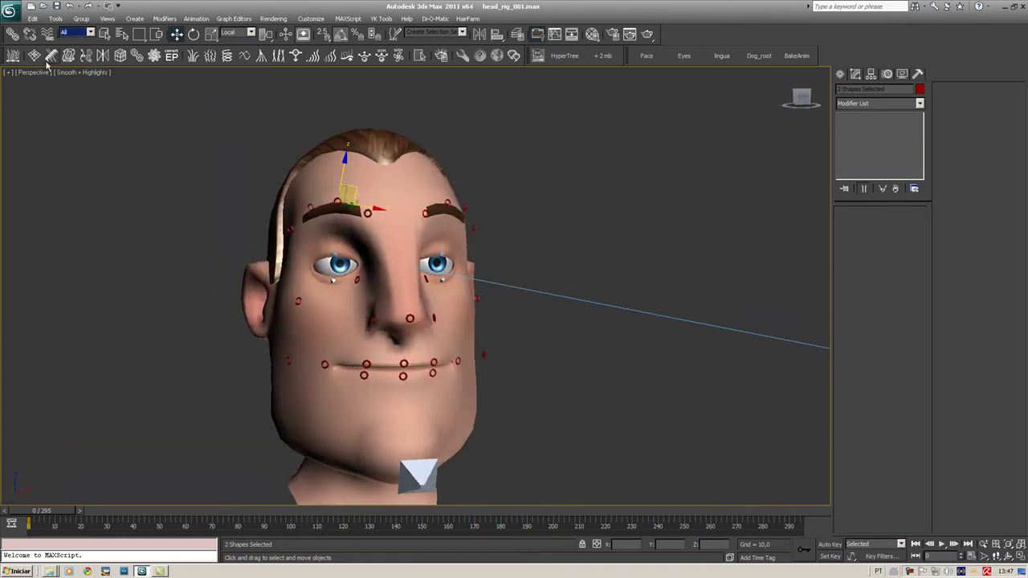
click(69, 35)
click(70, 43)
click(140, 126)
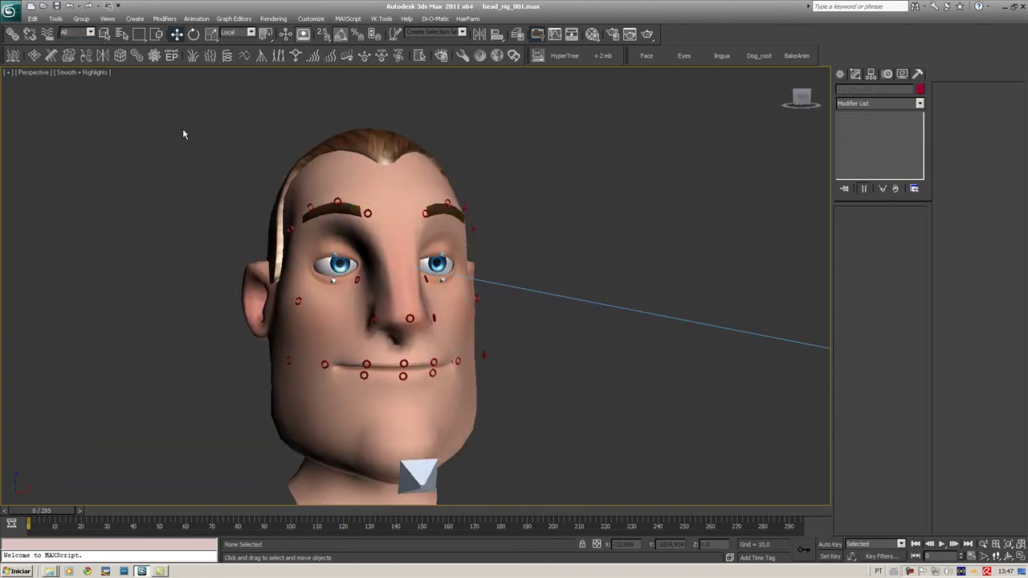
click(238, 281)
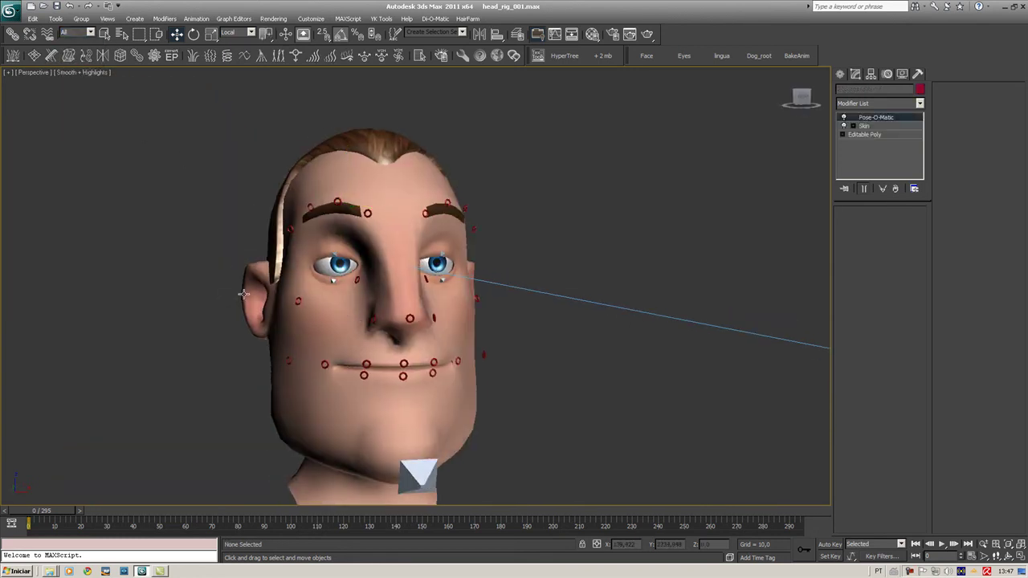
click(347, 345)
middle_drag(346, 347, 350, 339)
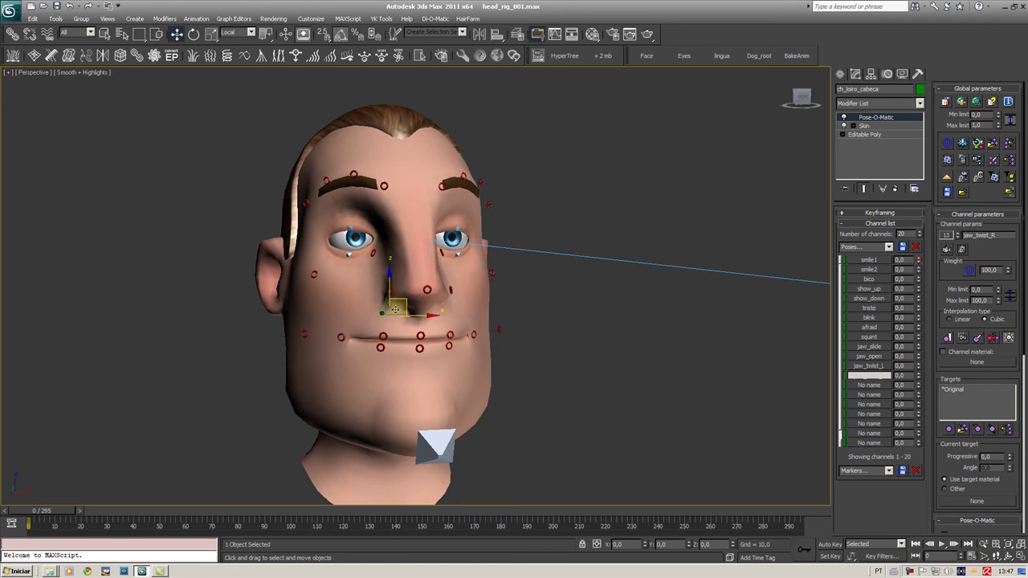
Restrict the selection filter to Shapes and move the lip controls ctrl_mouth_01 and ctrl_mouth_07 to test the mouth deformation.
scroll(399, 321, down, 3)
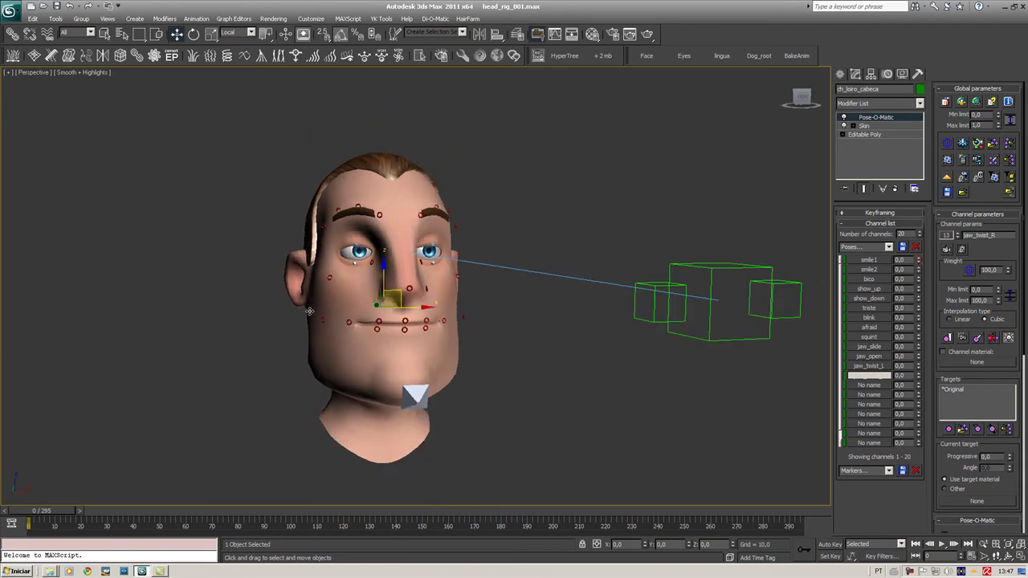
click(90, 32)
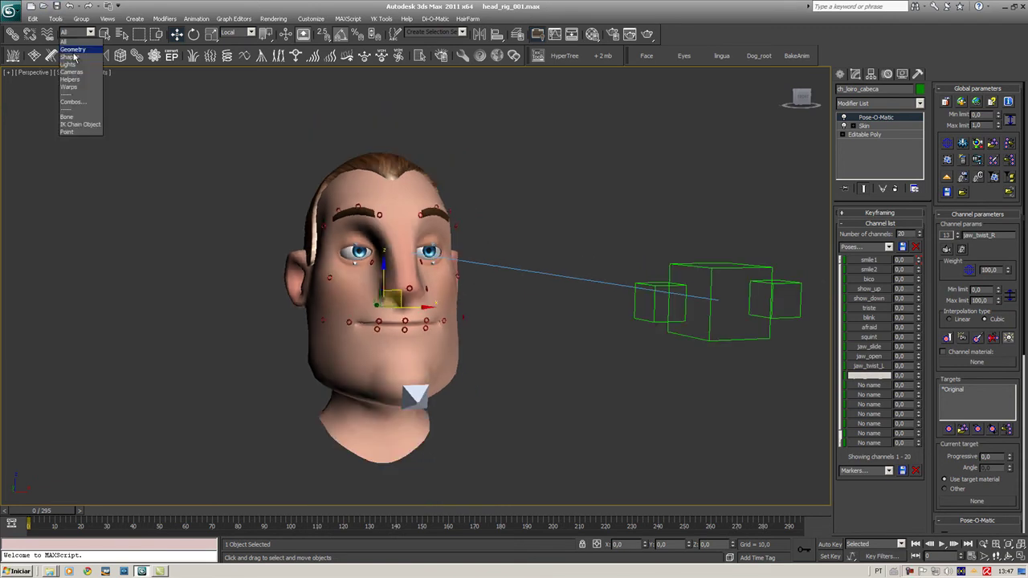
click(77, 59)
click(376, 322)
scroll(376, 323, up, 3)
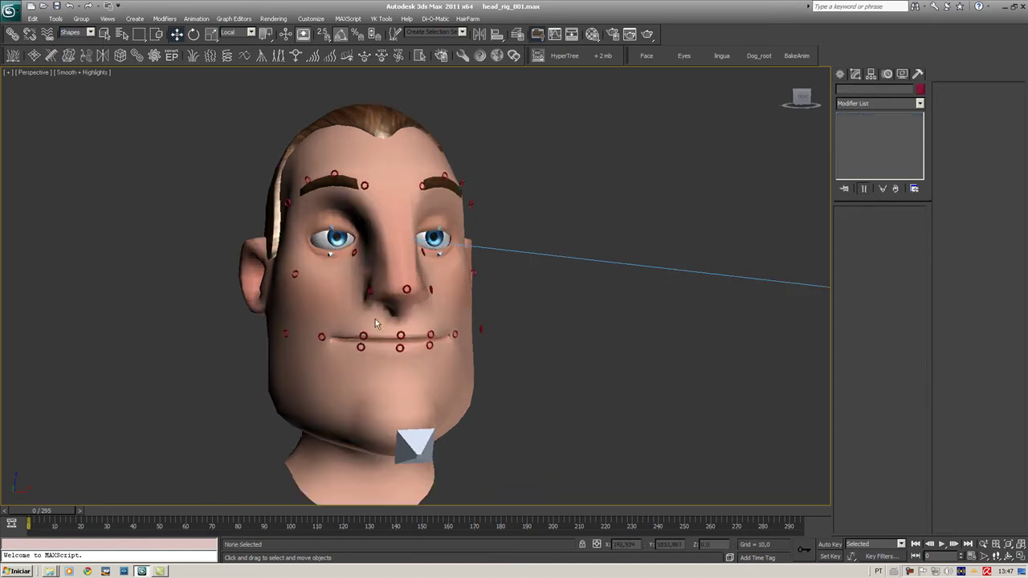
click(361, 345)
key(F3)
key(F3)
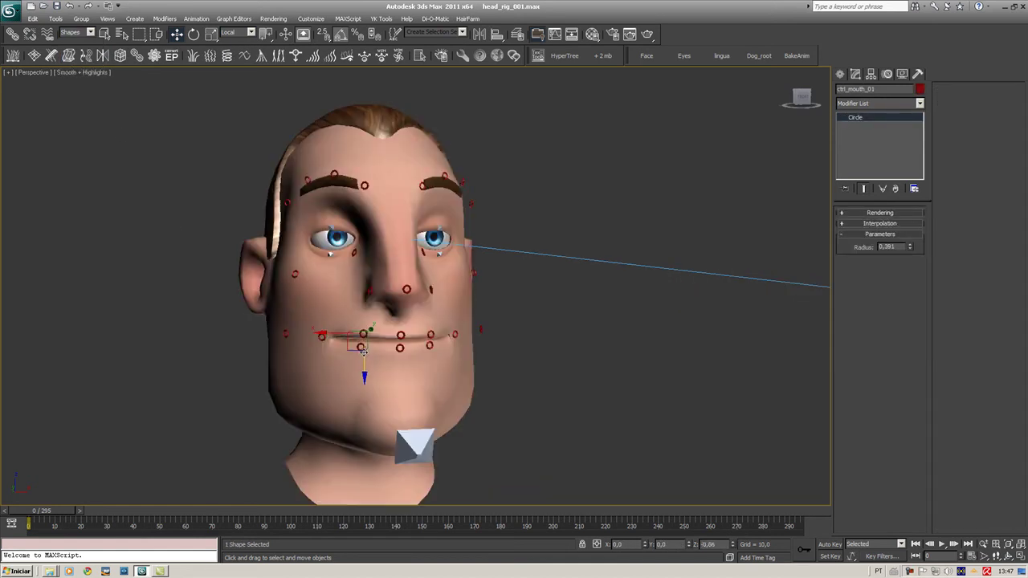
drag(360, 347, 362, 394)
Undo the test moves of the lip controls.
key(ctrl+z)
key(ctrl+z)
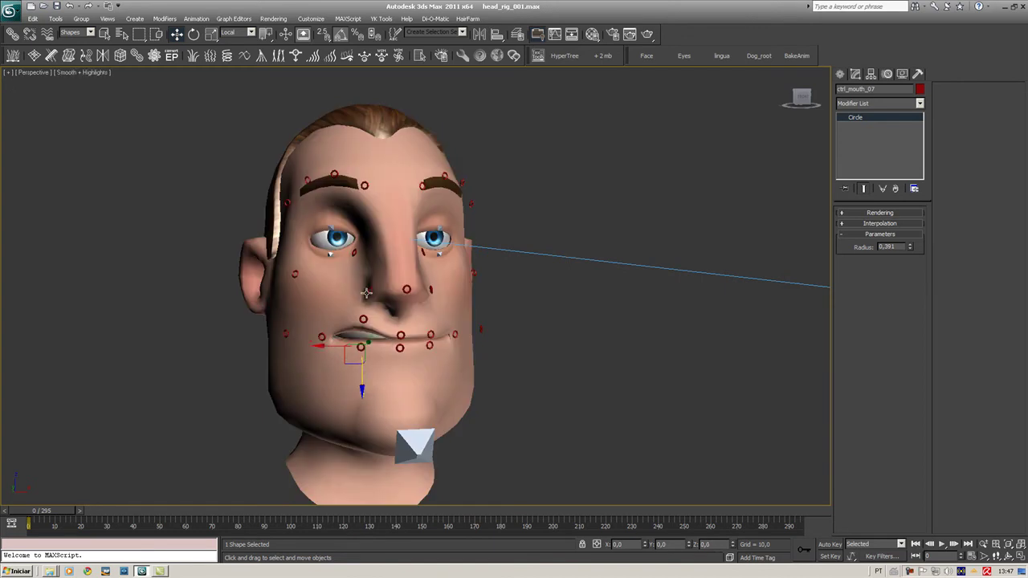
key(ctrl+z)
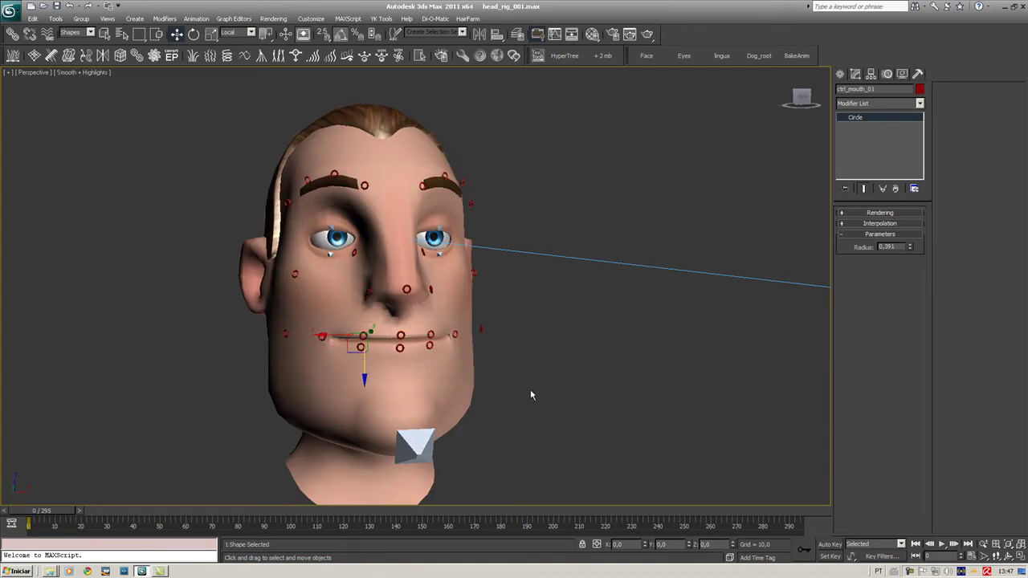
Set the selection filter to All and open the Pose-O-Matic modifier of the head mesh.
click(90, 32)
click(73, 41)
click(353, 268)
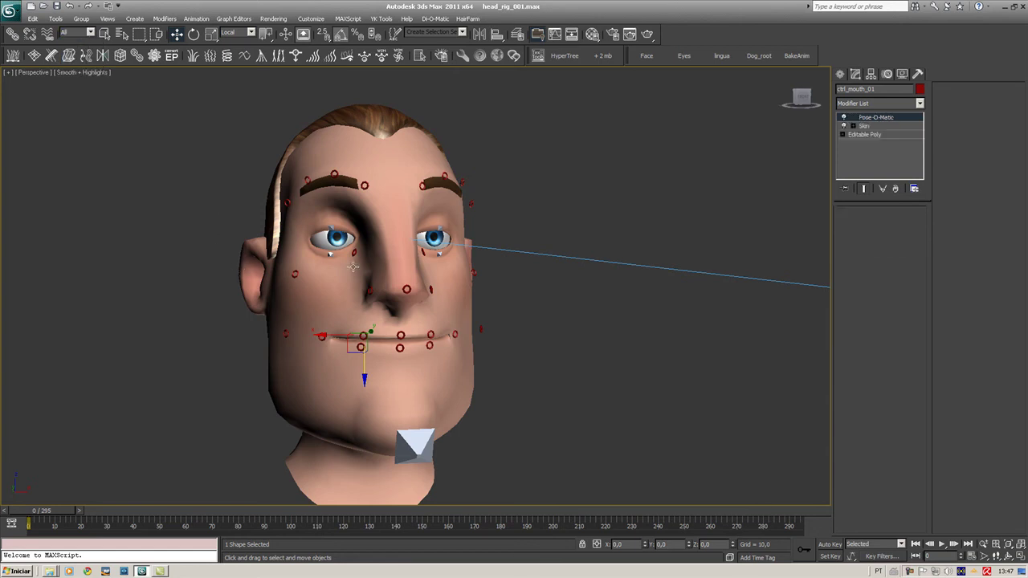
click(883, 118)
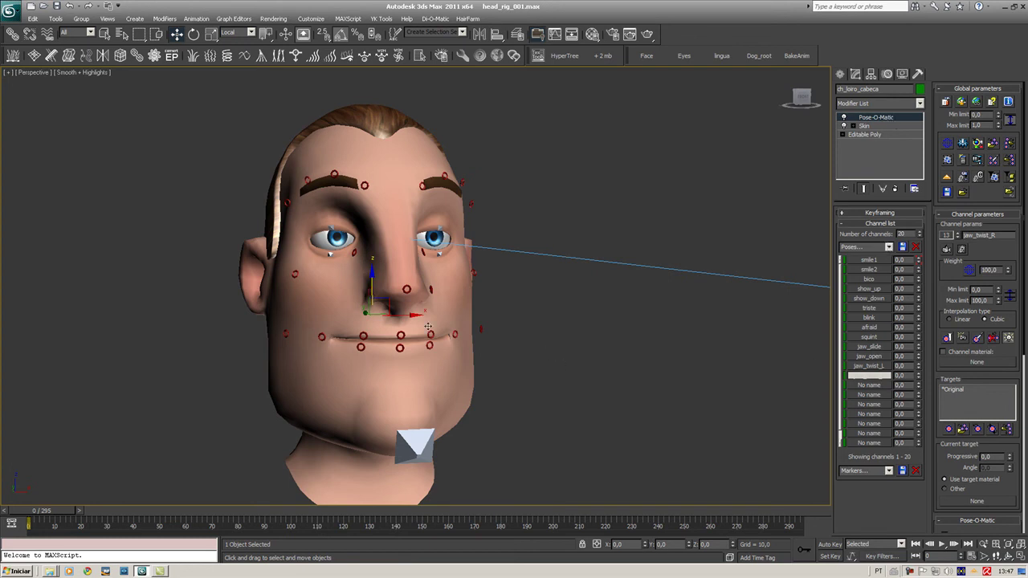
Test the smile2 pose at 1,0, reset it to zero and set the smile1 channel to 0,61.
drag(919, 263, 918, 205)
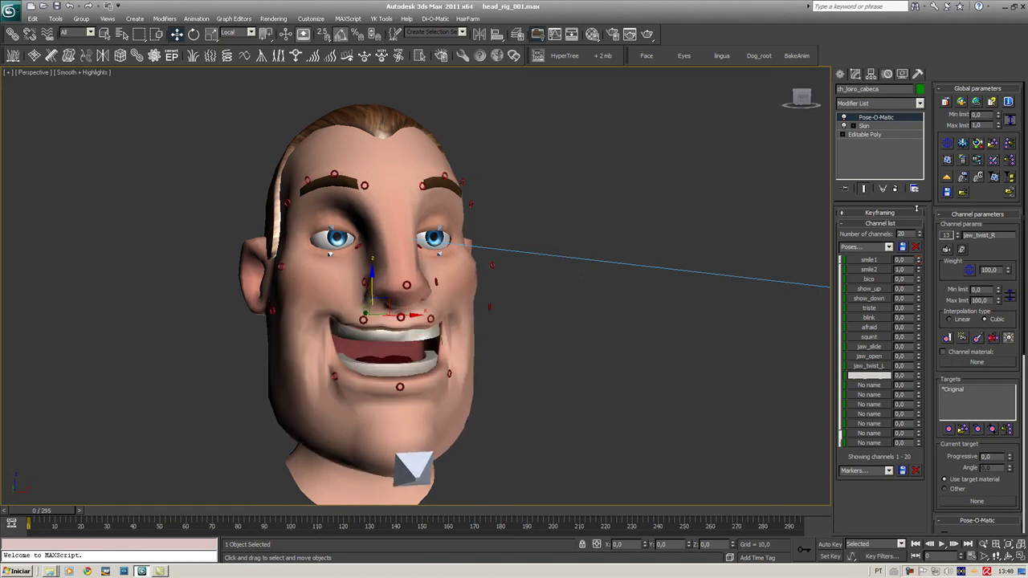
right_click(919, 269)
drag(919, 279, 920, 306)
drag(919, 263, 920, 257)
Restrict the selection filter to Shapes and raise the upper-lip control at the centre of the smiling mouth.
scroll(361, 198, up, 2)
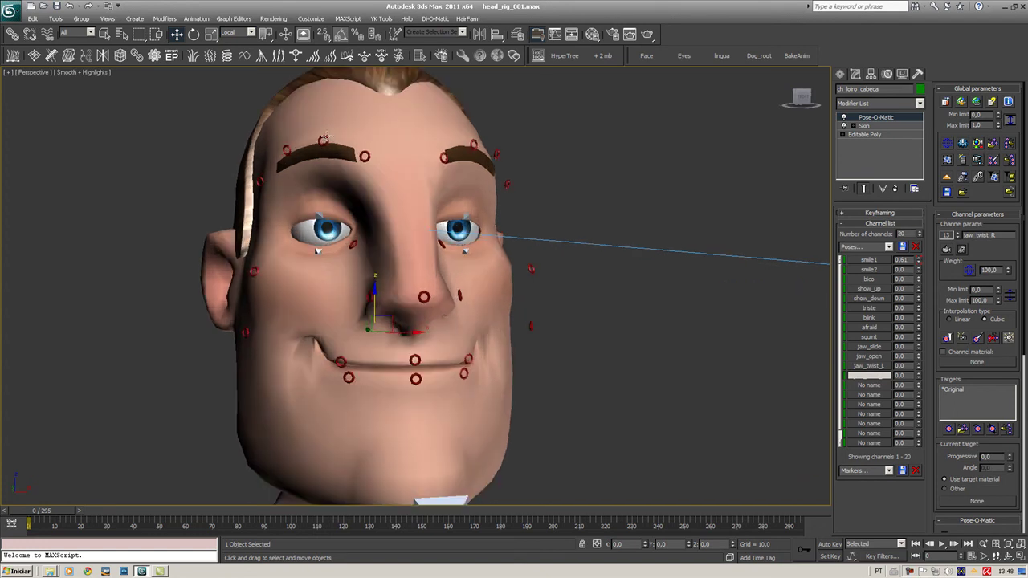
click(90, 35)
click(76, 60)
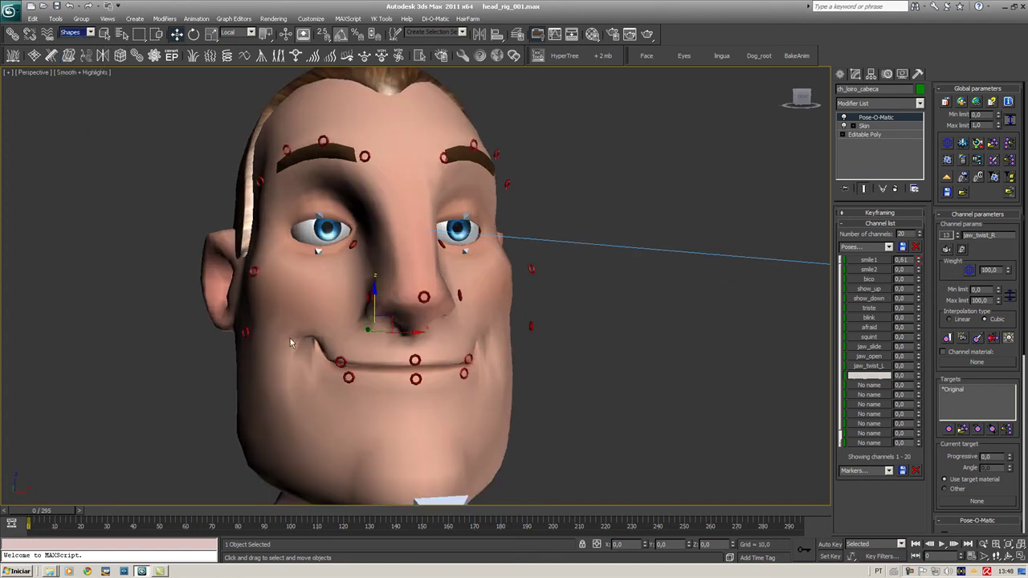
click(345, 363)
ctrl+click(414, 363)
key(F3)
key(F3)
drag(414, 332, 413, 327)
Raise the side upper-lip control and lower the two lower-lip controls to part the lips and show the teeth.
key(F3)
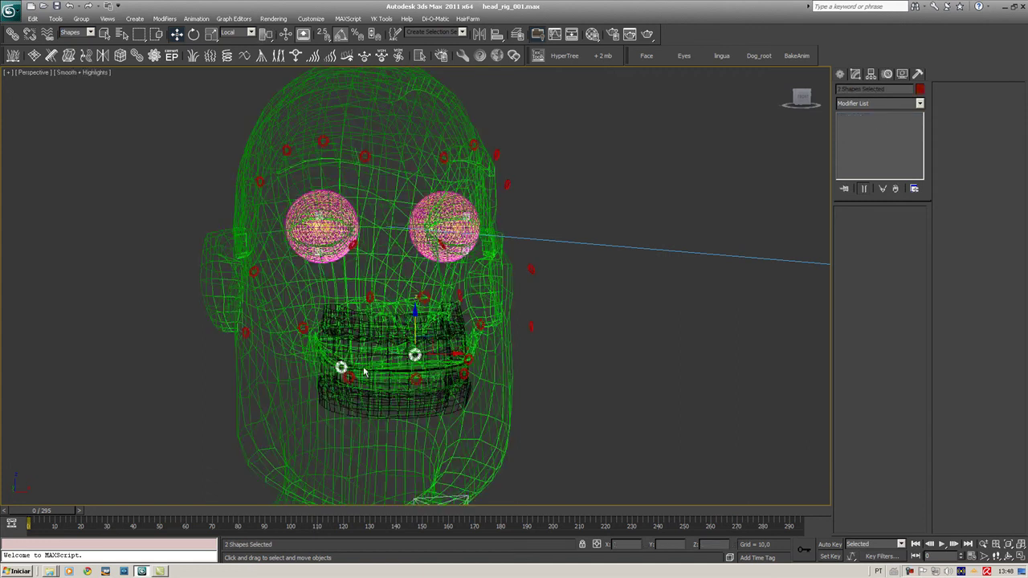
alt+click(414, 356)
key(F3)
mouse_move(350, 394)
mouse_down()
mouse_move(350, 377)
mouse_move(352, 389)
mouse_up()
drag(416, 381, 415, 387)
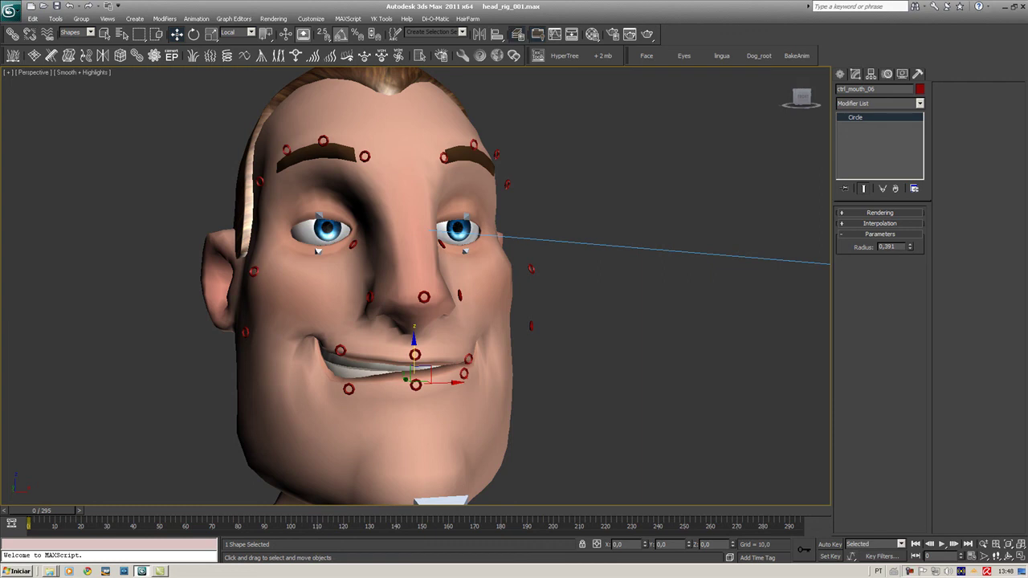
Unhide the helper objects and raise the ctrl_eyebrow_L_02 control upward and outward above its eyebrow.
key(shift+h)
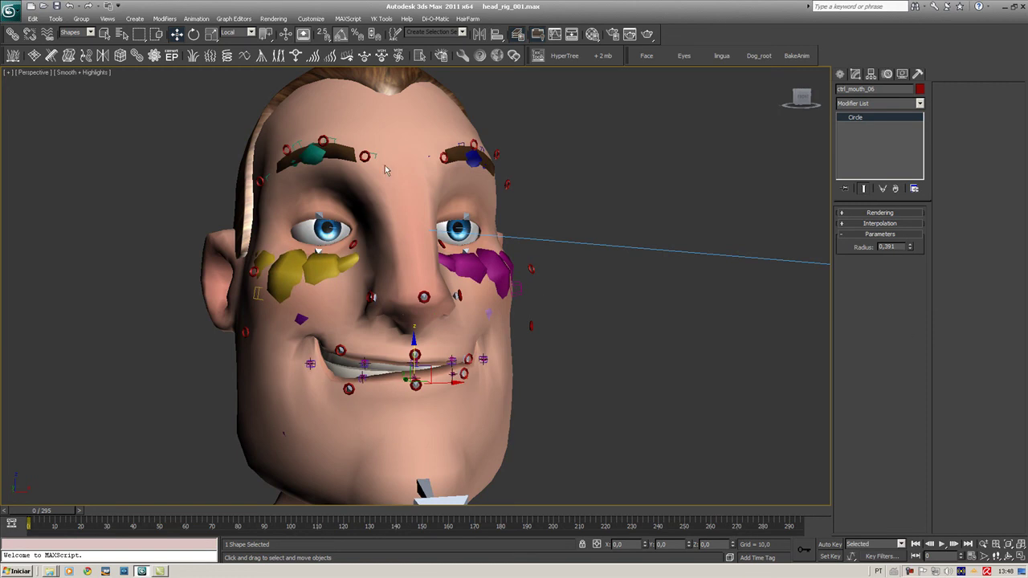
key(F3)
alt+middle_drag(505, 273, 480, 291)
key(F3)
middle_drag(378, 156, 380, 268)
scroll(348, 250, up, 2)
key(F3)
click(285, 206)
click(286, 205)
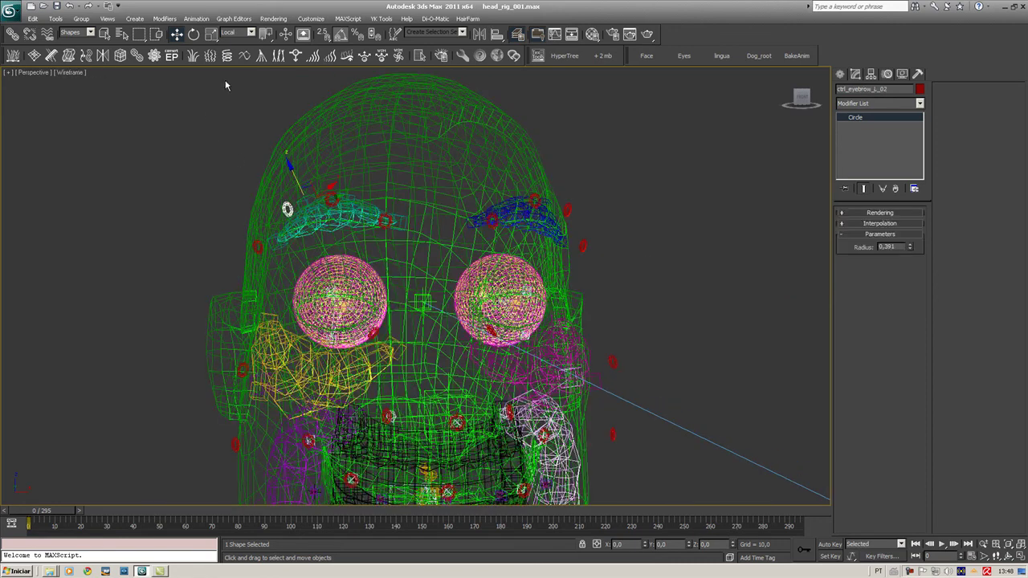
key(F3)
drag(304, 178, 284, 137)
key(F3)
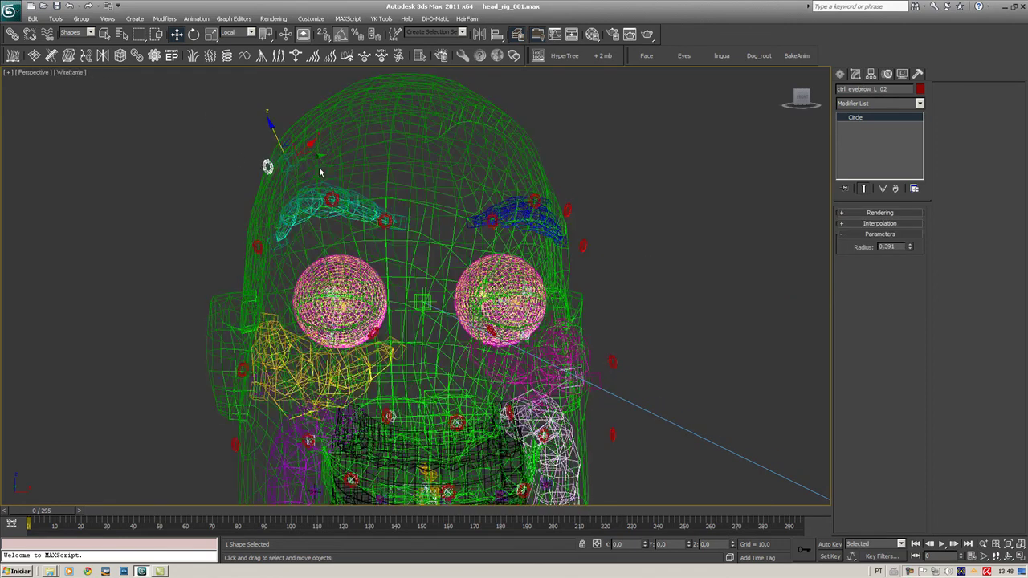
Pull the middle control of the same eyebrow down to eye level and raise ctrl_eyebrow_L_02 farther up the forehead.
click(331, 194)
key(F3)
mouse_move(331, 194)
mouse_down()
mouse_move(316, 114)
mouse_move(346, 182)
mouse_move(328, 291)
mouse_up()
key(F3)
key(F3)
key(F3)
mouse_move(272, 166)
mouse_down()
mouse_move(271, 84)
mouse_move(326, 66)
mouse_move(322, 45)
mouse_up()
key(F3)
Switch the reference coordinate system to Screen and raise the outer brow control ctrl_eyebrow_L_03.
alt+middle_drag(319, 184, 388, 267)
scroll(364, 202, down, 6)
drag(366, 198, 393, 322)
alt+middle_drag(392, 322, 357, 278)
scroll(357, 278, up, 2)
key(F3)
click(322, 313)
key(F3)
click(239, 32)
click(233, 51)
alt+middle_drag(373, 357, 354, 359)
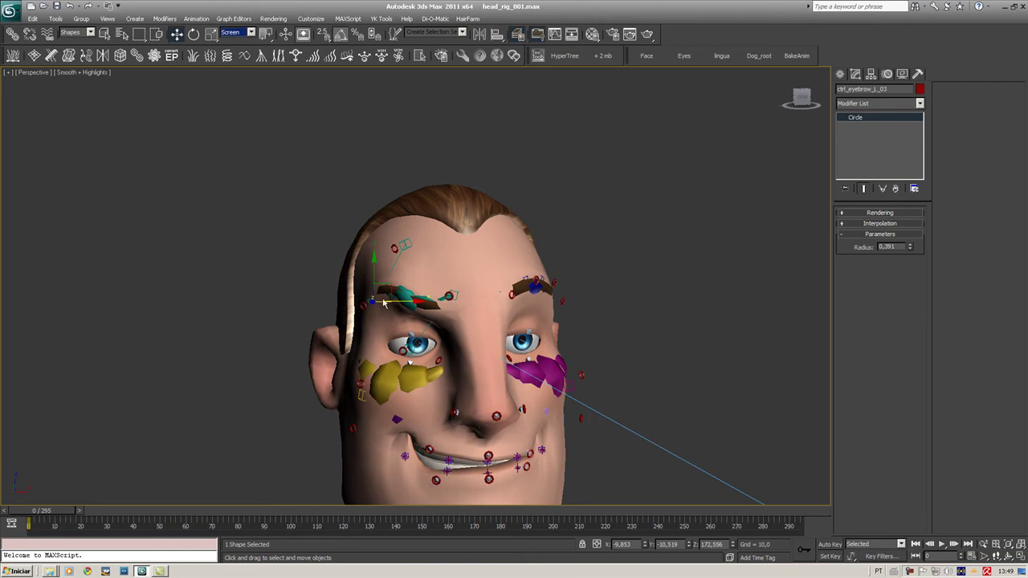
drag(387, 288, 387, 264)
Raise the lowered middle brow control above the eyebrow and pull the inner brow control down toward the nose.
key(F3)
click(401, 346)
key(F3)
drag(401, 346, 421, 246)
drag(449, 299, 469, 327)
mouse_move(472, 327)
mouse_down()
mouse_move(461, 342)
mouse_move(457, 325)
mouse_up()
Deselect the brow control, then set the reference coordinate system to View and the selection filter to All.
alt+middle_drag(452, 328, 477, 261)
alt+middle_drag(501, 303, 539, 374)
click(550, 367)
key(F3)
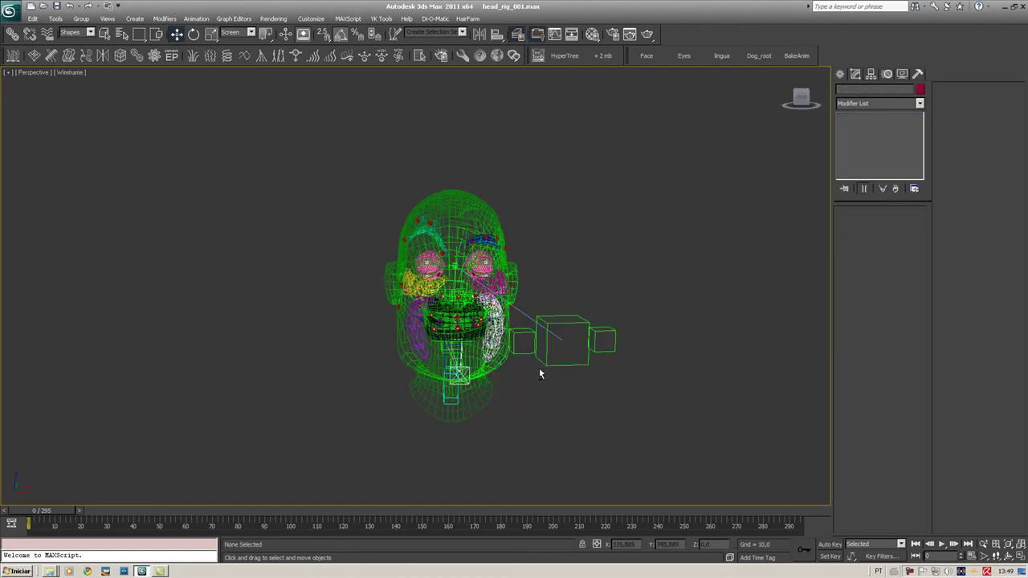
click(228, 32)
click(229, 43)
click(90, 32)
click(74, 42)
Move the Ctrl_eye_Master dummy from side to side to test the gaze, leave it in front of the face and deselect it.
click(554, 321)
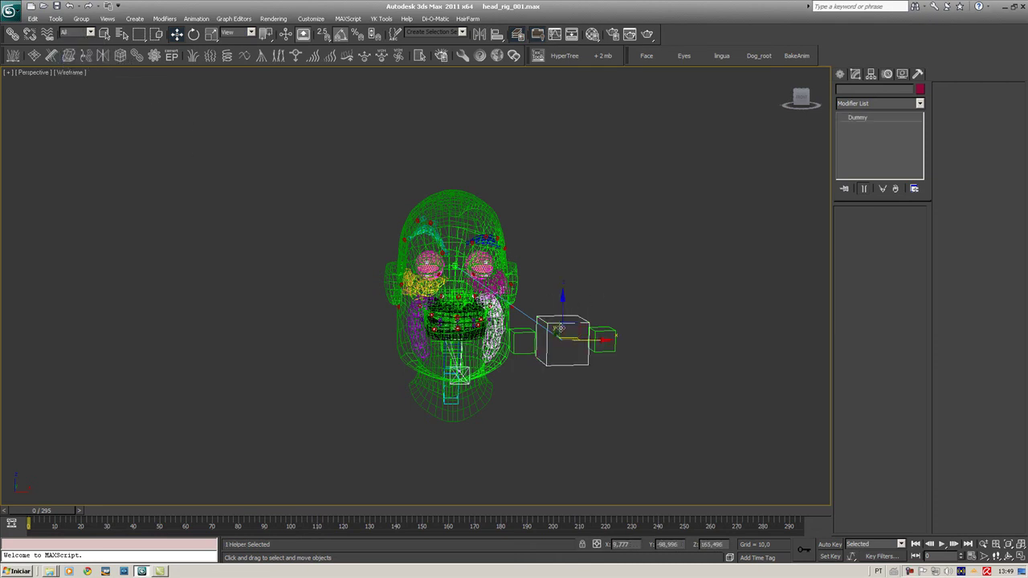
key(F3)
drag(561, 324, 373, 334)
drag(394, 294, 643, 385)
click(656, 351)
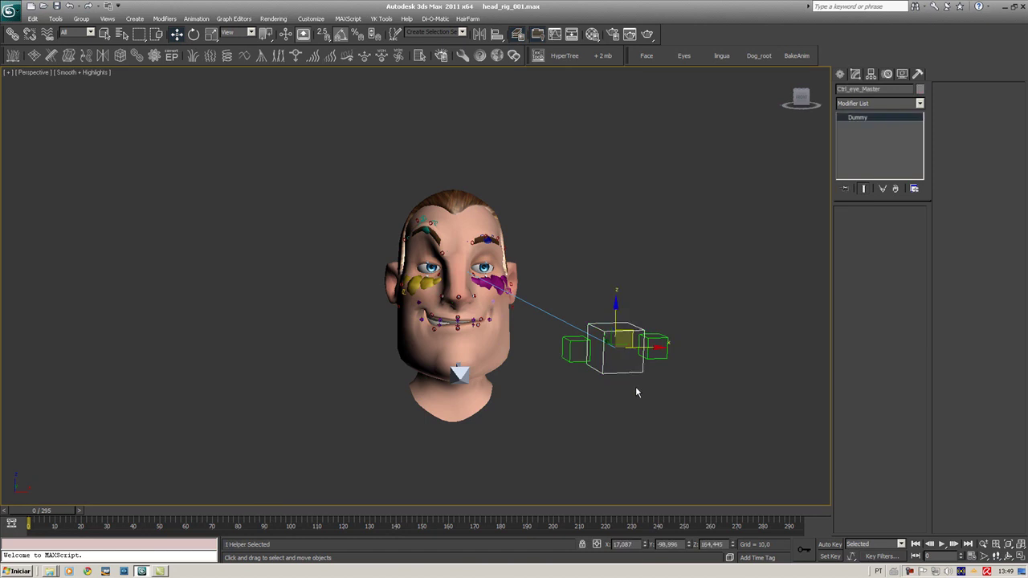
drag(631, 333, 480, 265)
click(605, 232)
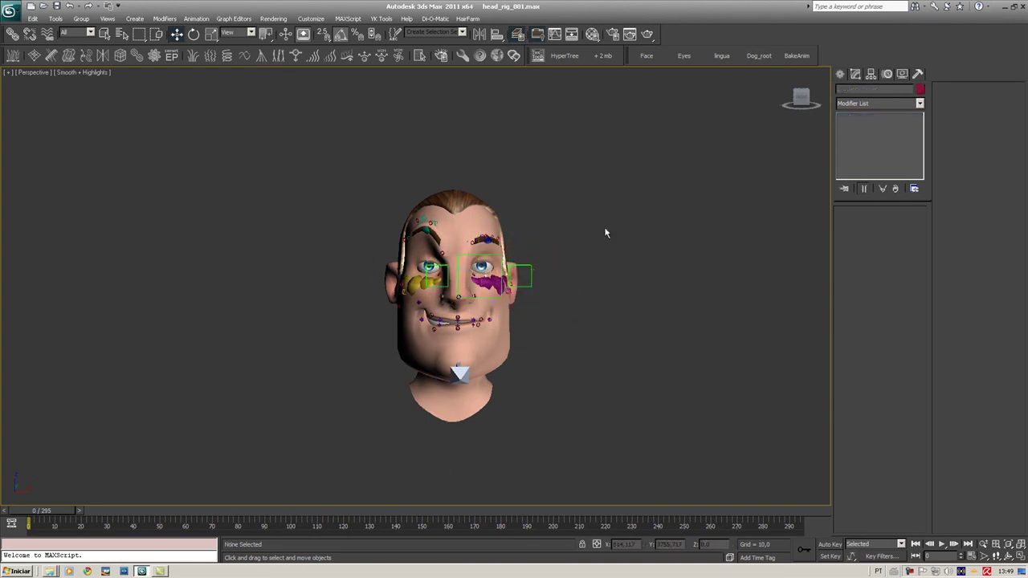
Examine the posed face and the eye target's line of sight from frontal and three-quarter angles, close up and from farther away.
scroll(585, 331, up, 2)
middle_drag(533, 355, 529, 372)
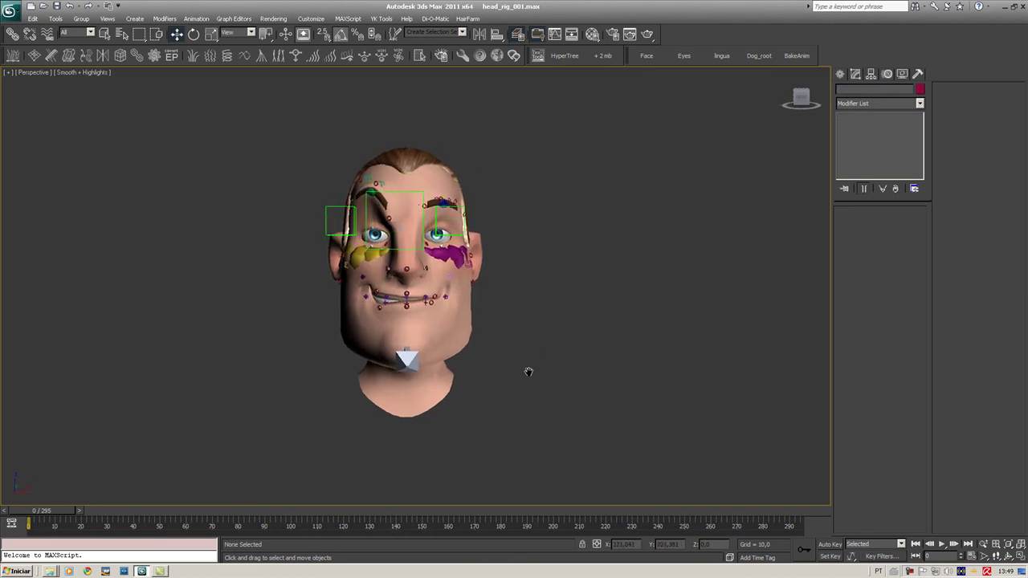
scroll(529, 372, up, 2)
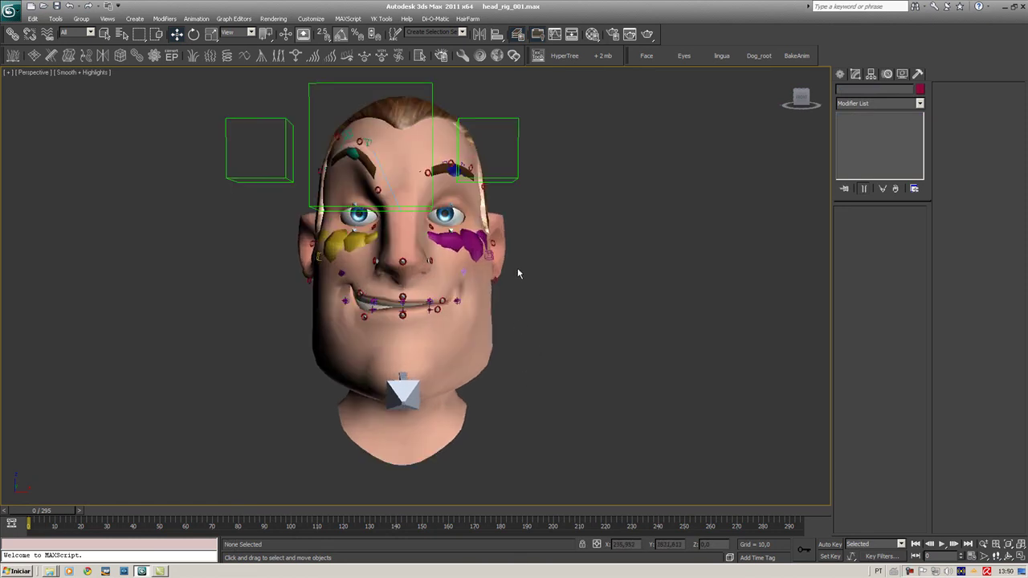
mouse_move(515, 283)
alt+middle_down()
mouse_move(528, 292)
mouse_move(484, 264)
mouse_move(503, 295)
alt+middle_up()
scroll(493, 272, down, 3)
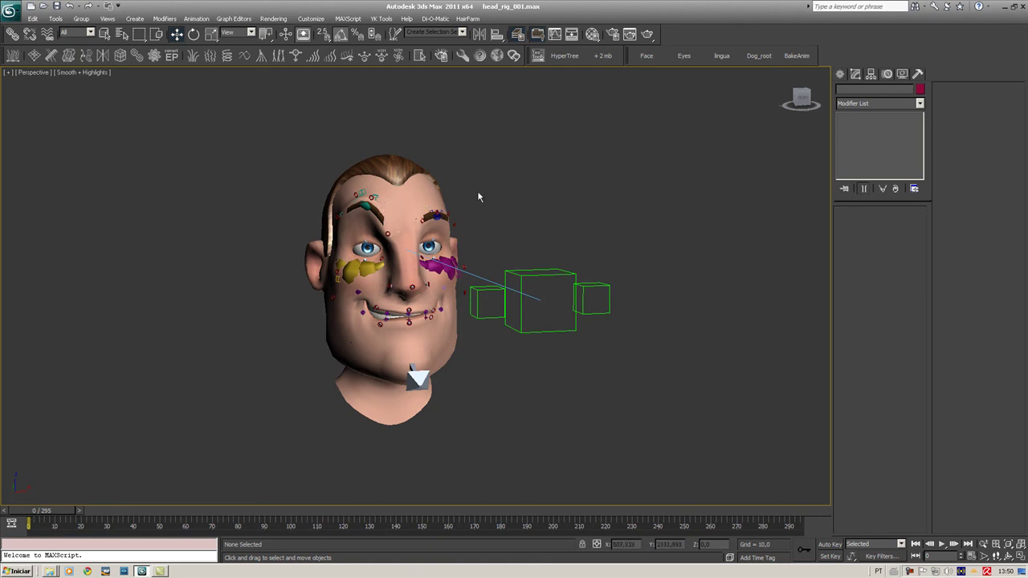
alt+middle_drag(300, 191, 346, 138)
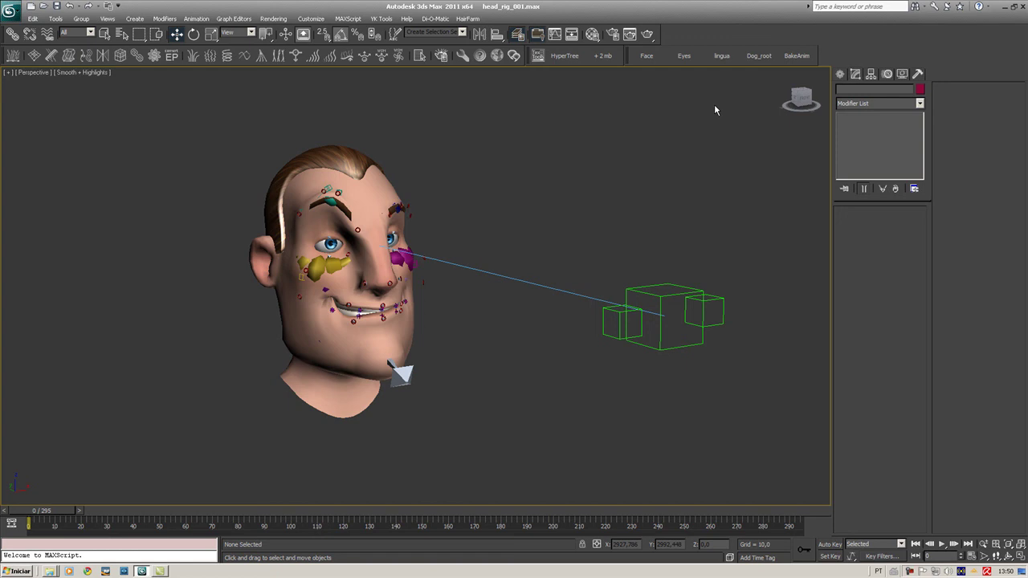
middle_drag(608, 142, 603, 152)
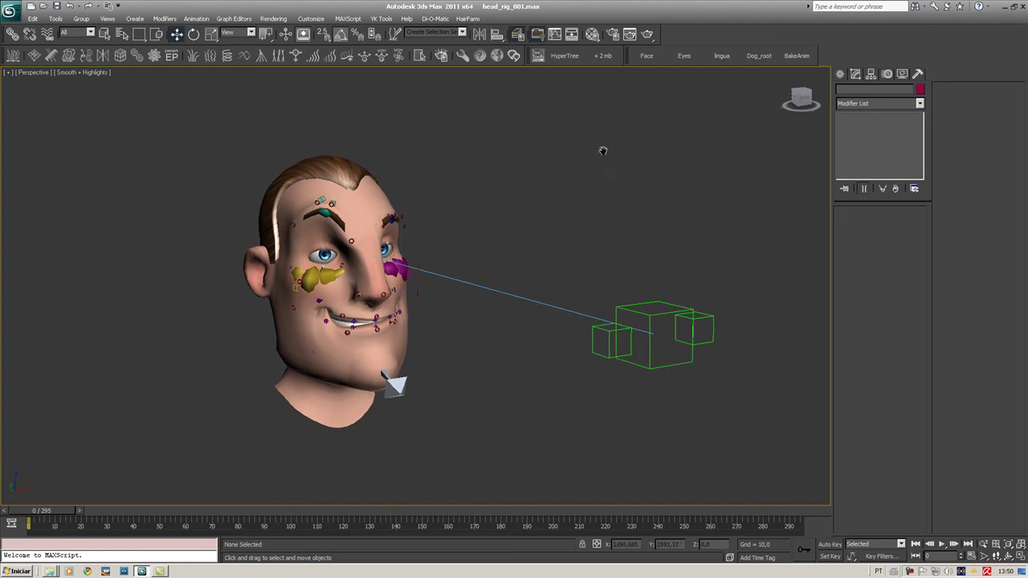
scroll(603, 165, up, 3)
alt+middle_drag(461, 202, 596, 232)
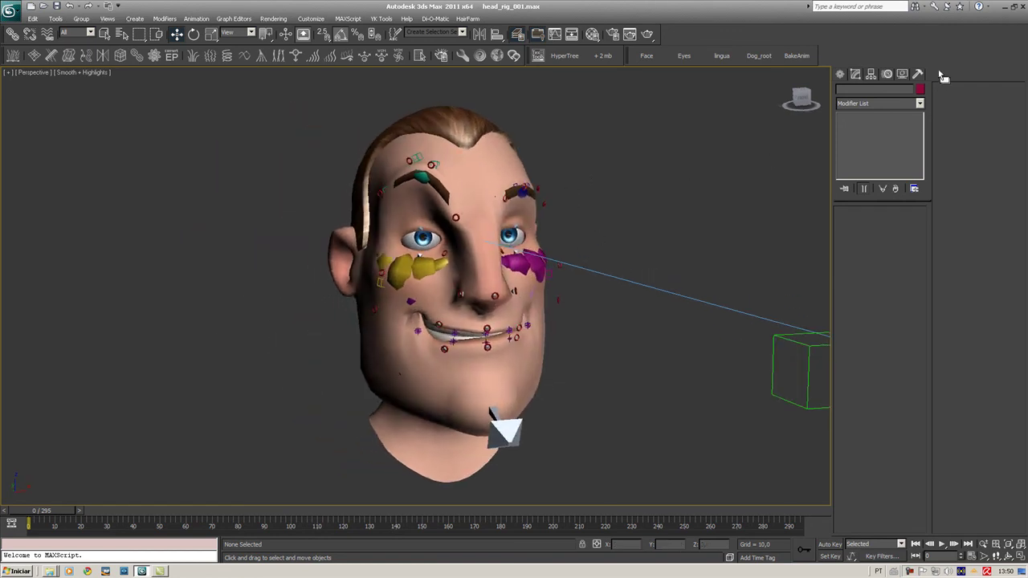
click(909, 571)
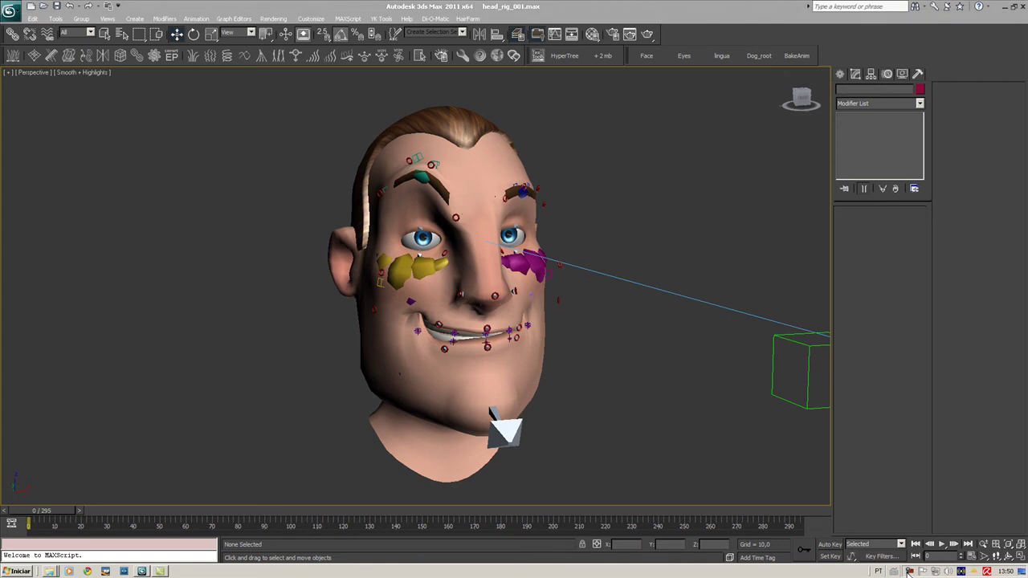